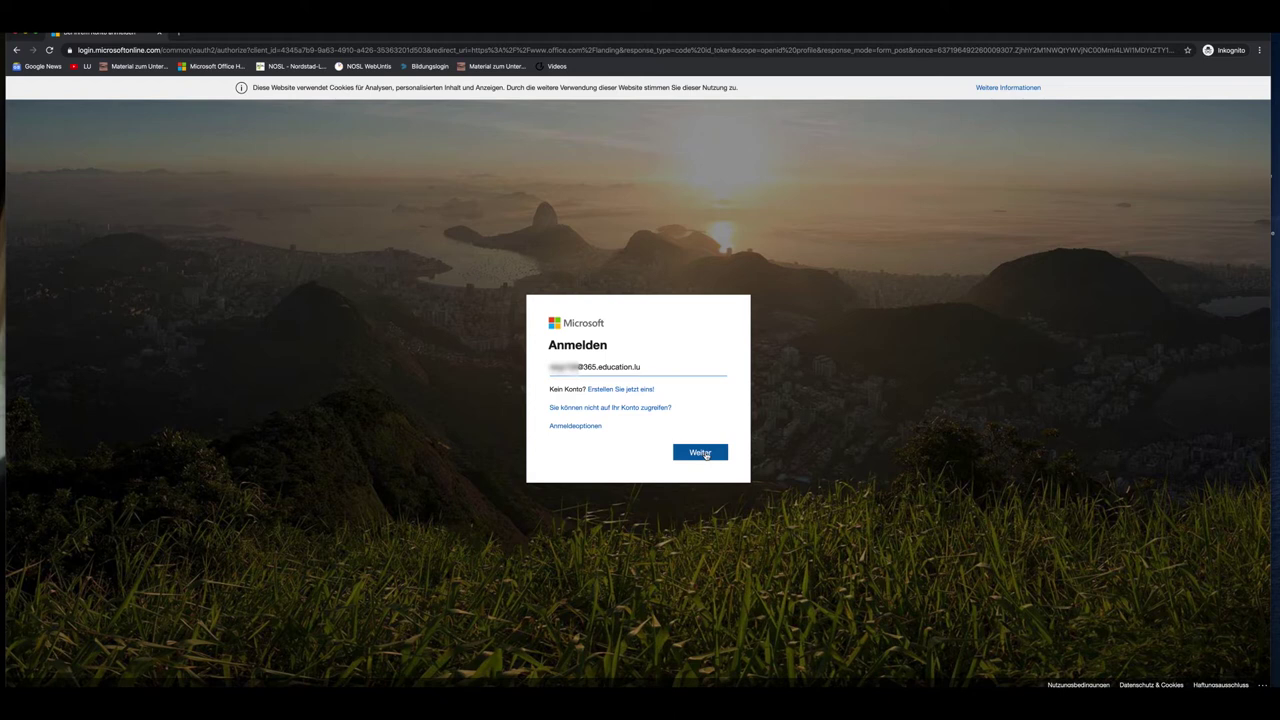
- Sign in with the work or school account, entering the account password, and choose to stay signed in
left_click(705, 455)
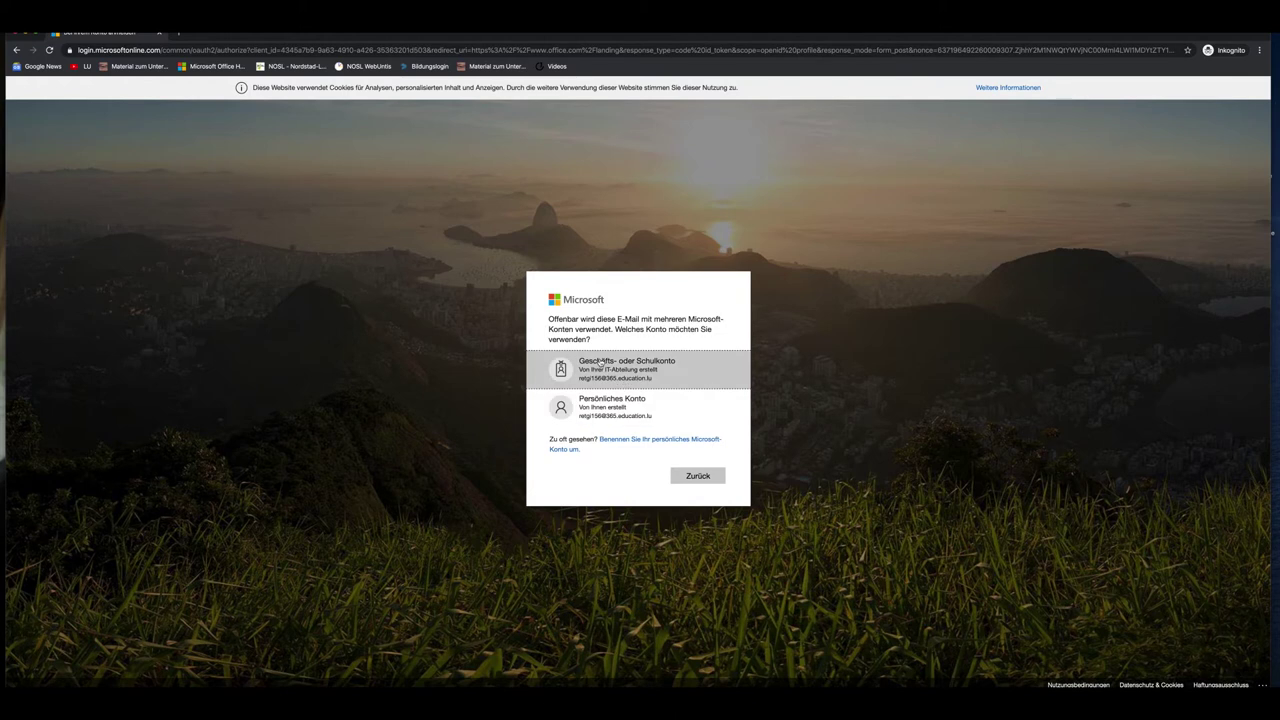
left_click(599, 365)
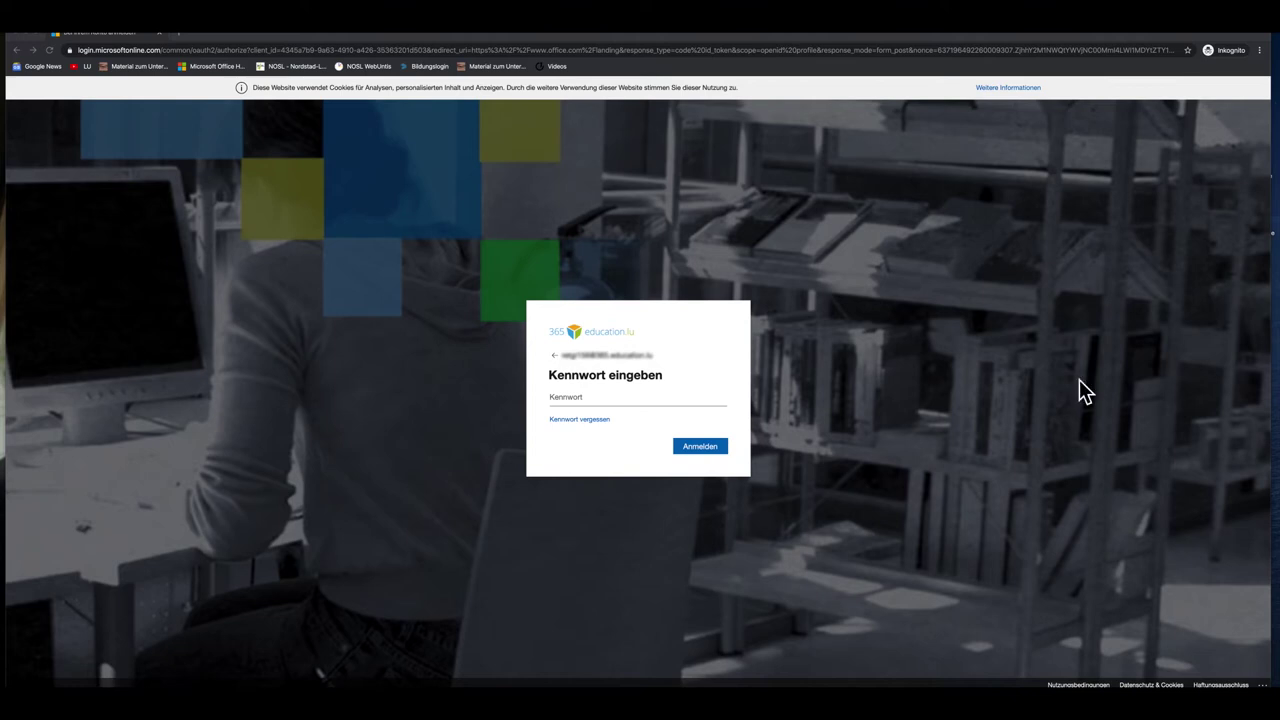
left_click(600, 400)
key("ctrl+v")
left_click(701, 440)
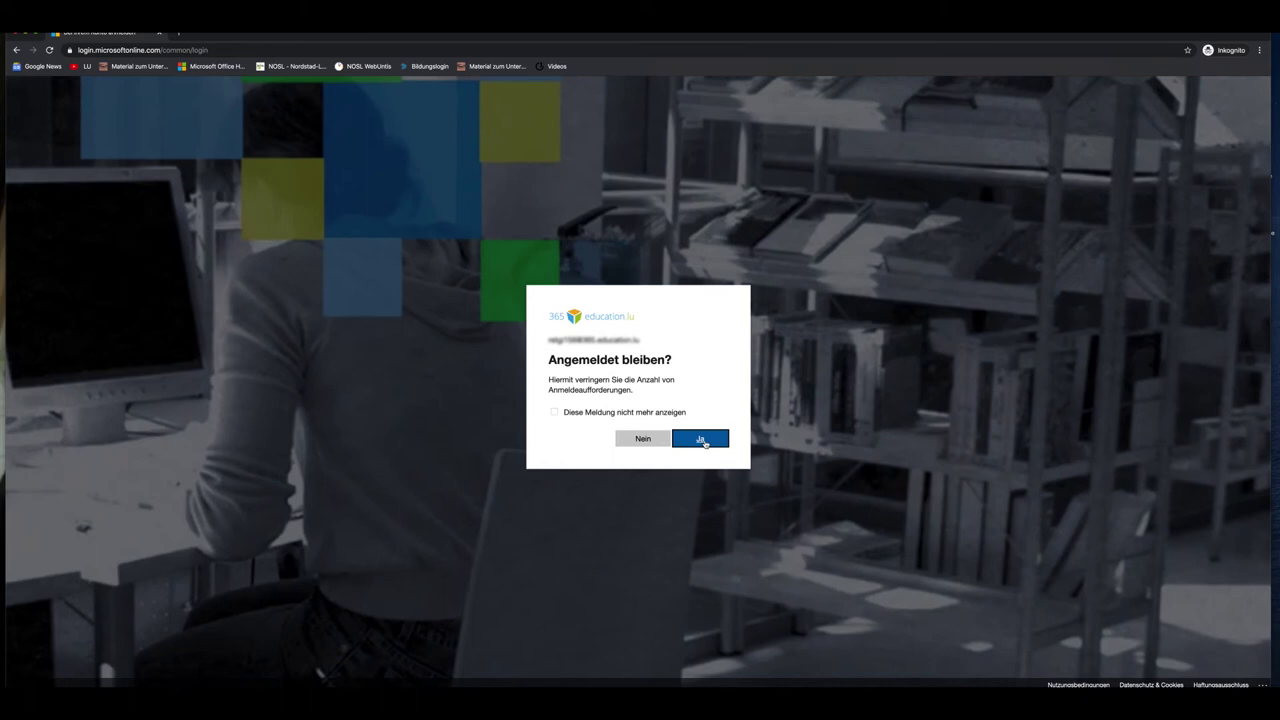
left_click(703, 440)
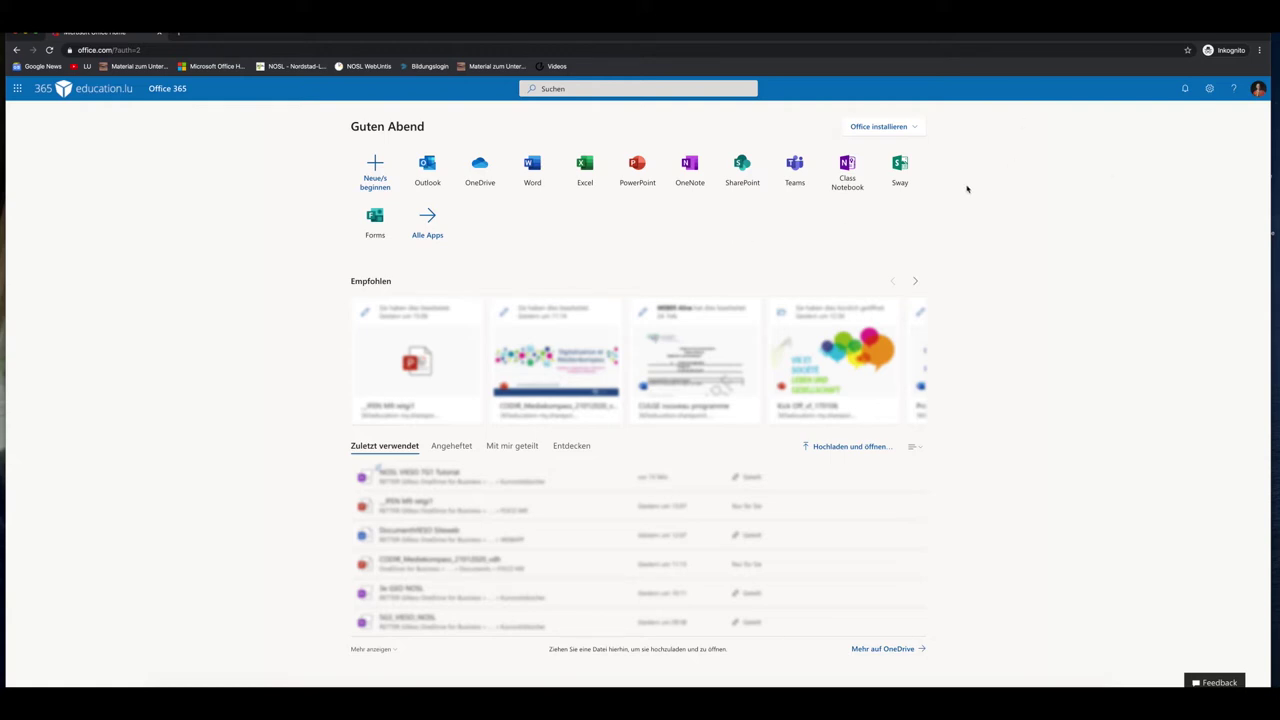
- Open Class Notebook from the Office 365 home page and dismiss the page translation offer
left_click(845, 175)
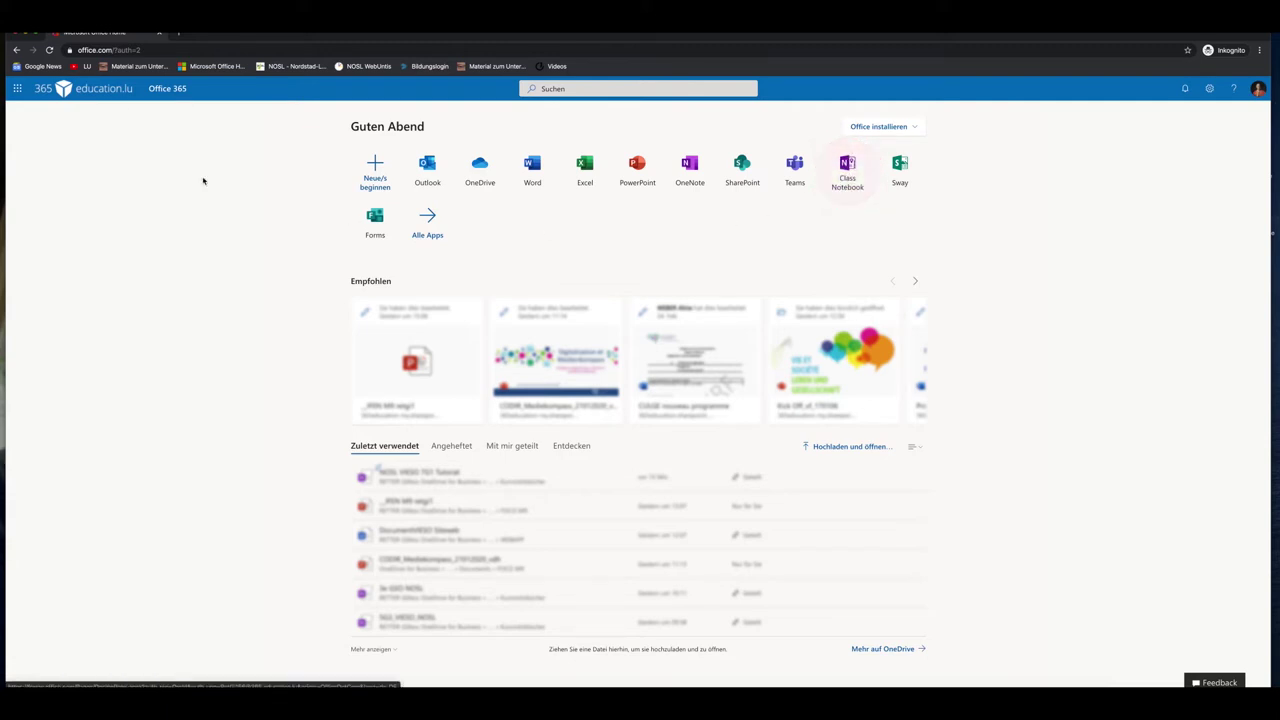
left_click(17, 89)
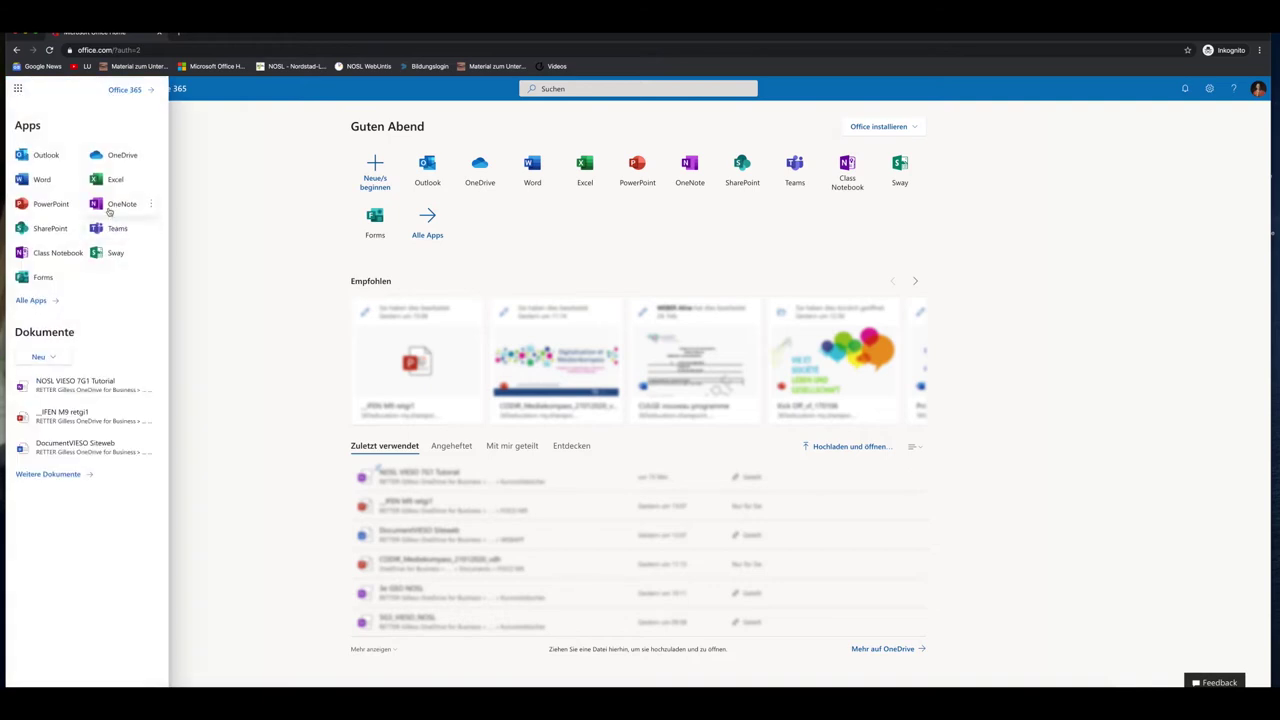
left_click(578, 224)
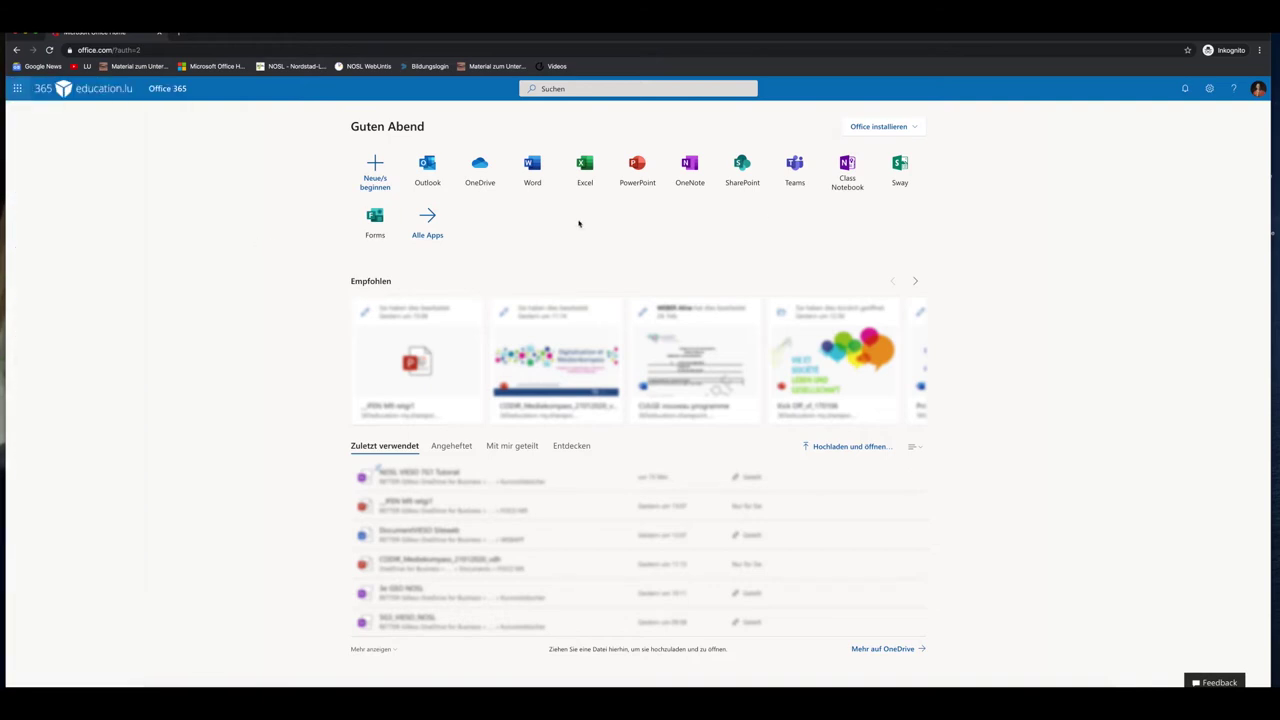
left_click(842, 169)
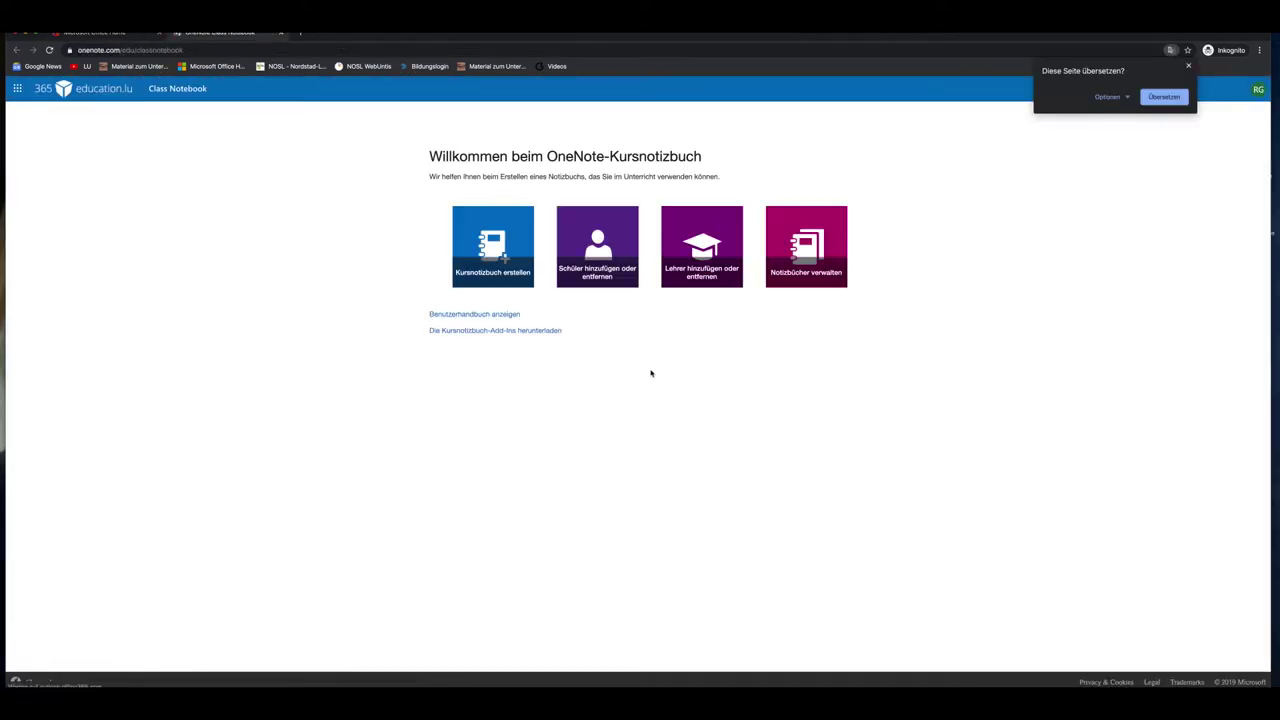
left_click(1189, 67)
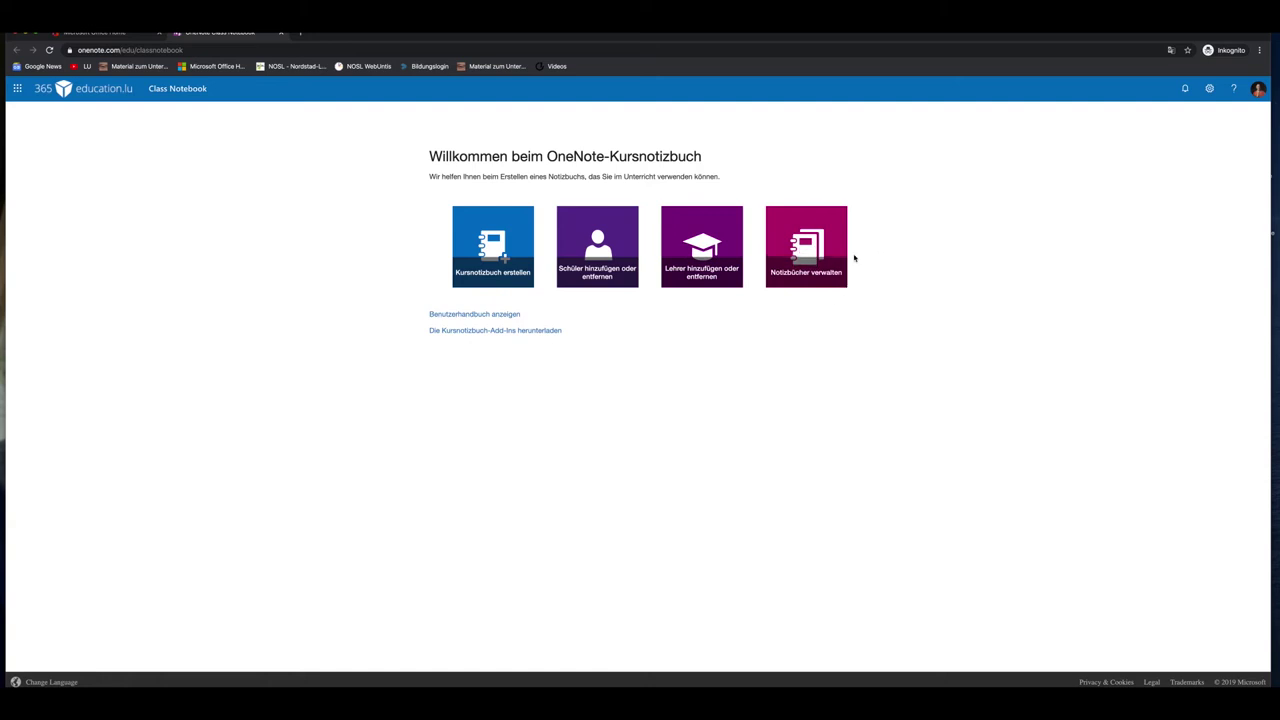
- Start a new class notebook named "VIESO", followed by the teacher's surname and "7G1 Tutorial TEST"
left_click(490, 250)
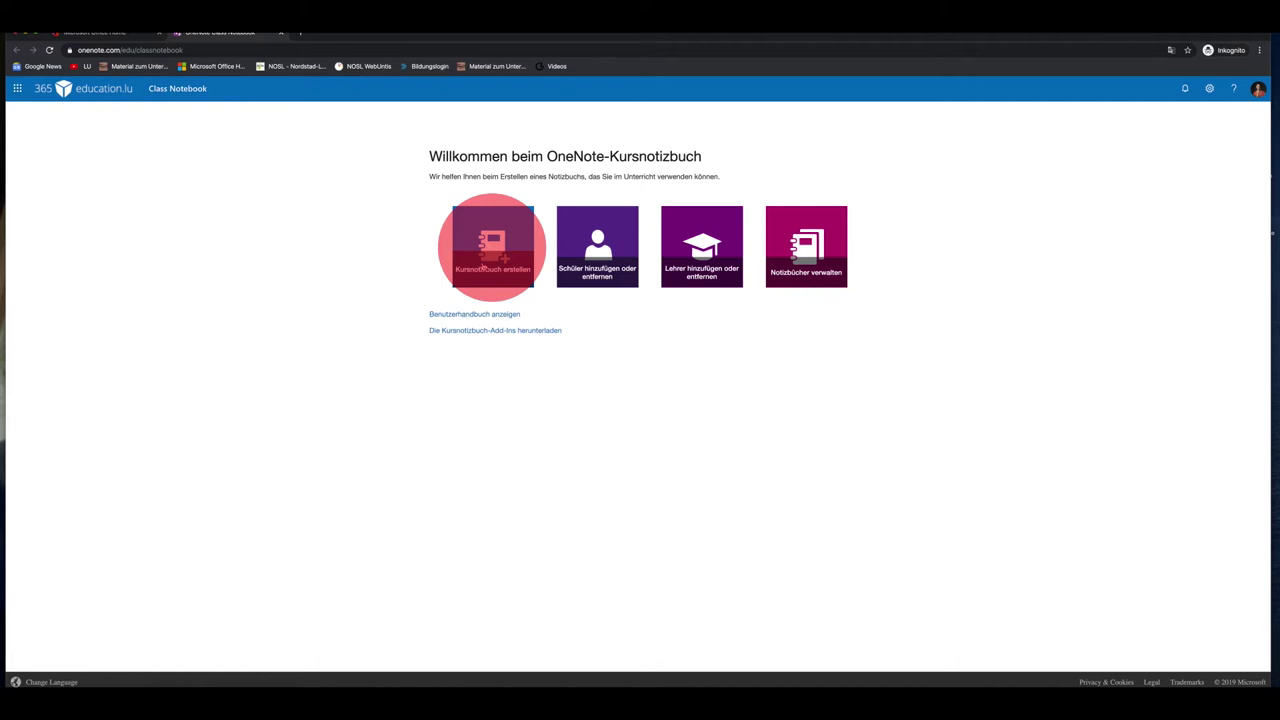
left_click(305, 201)
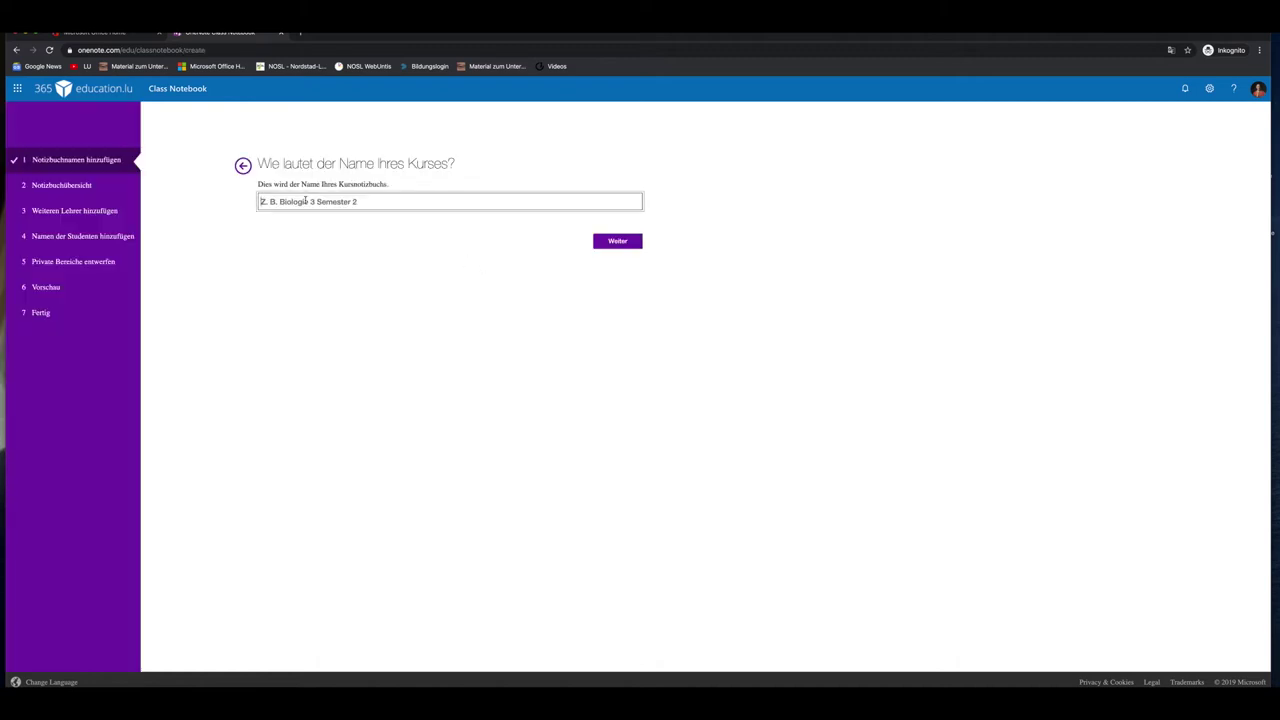
type("V")
type("IESO")
type("RETT")
type("ER")
type(" /G+")
key("BackSpace")
key("BackSpace")
type("7G1")
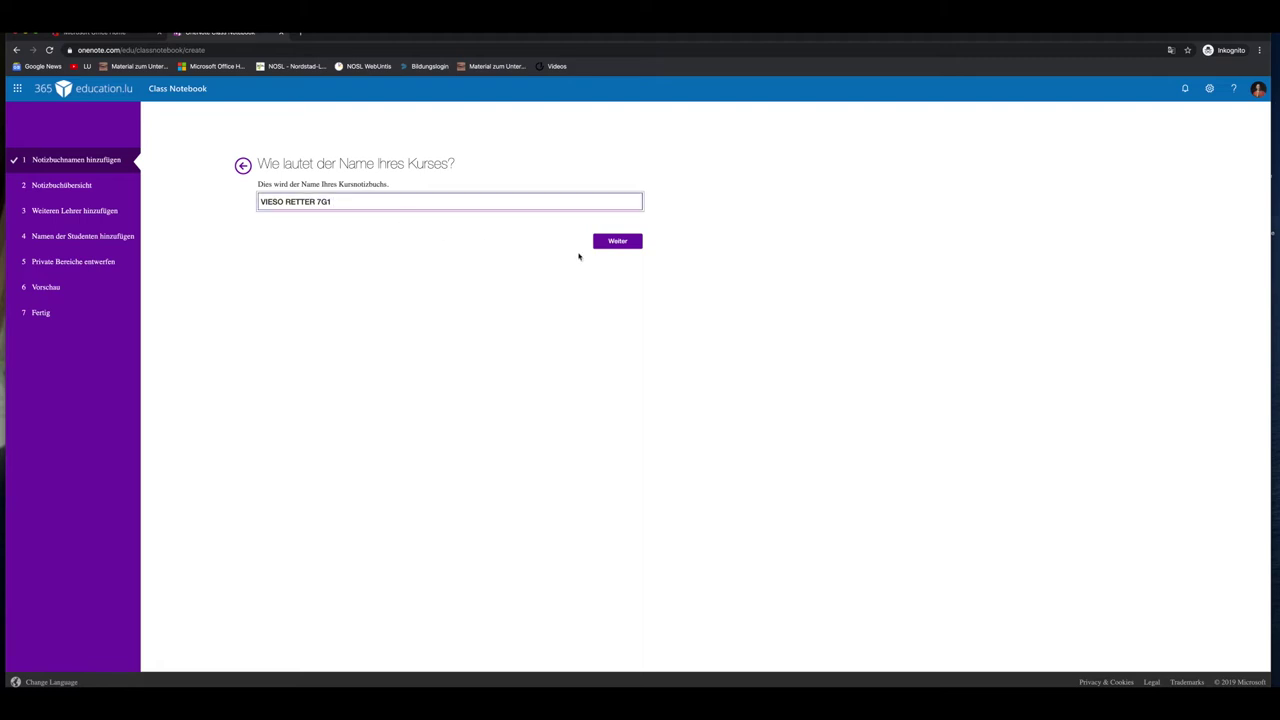
type("Tutorial TEST")
left_click(618, 242)
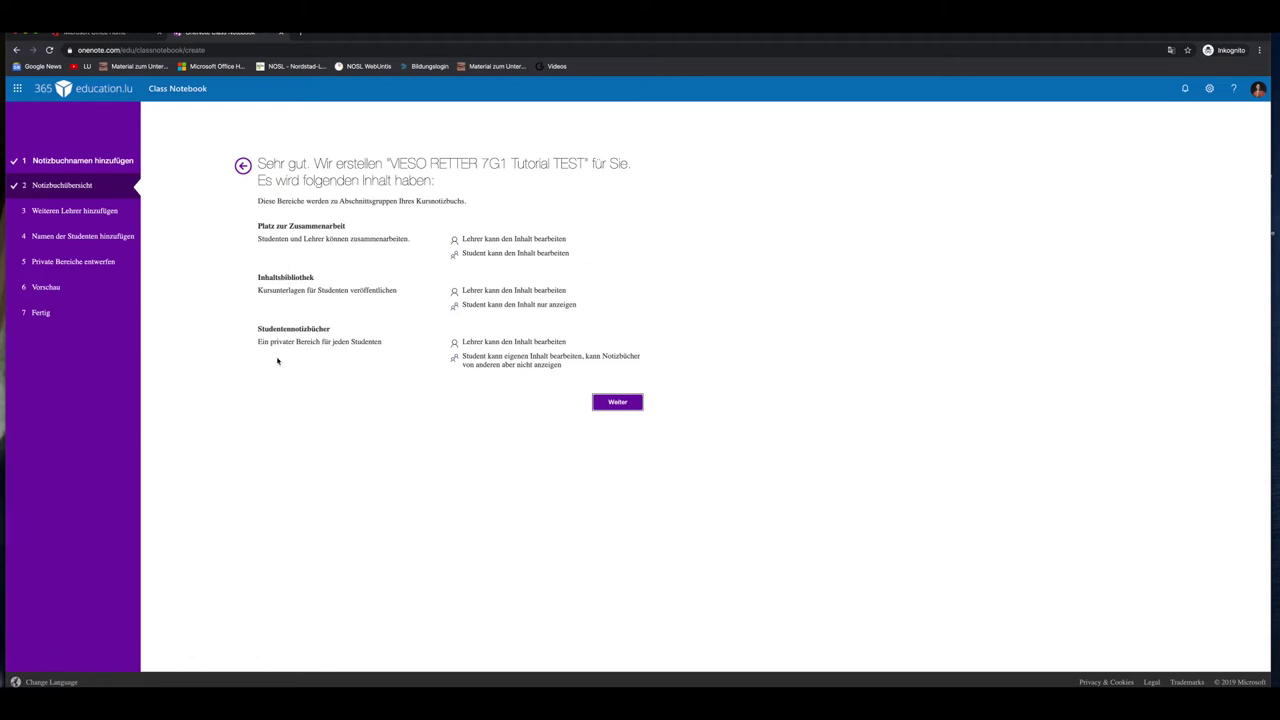
- Accept the notebook overview without adding another teacher and add the group NOSL 7G1 élèves as students
left_click(619, 403)
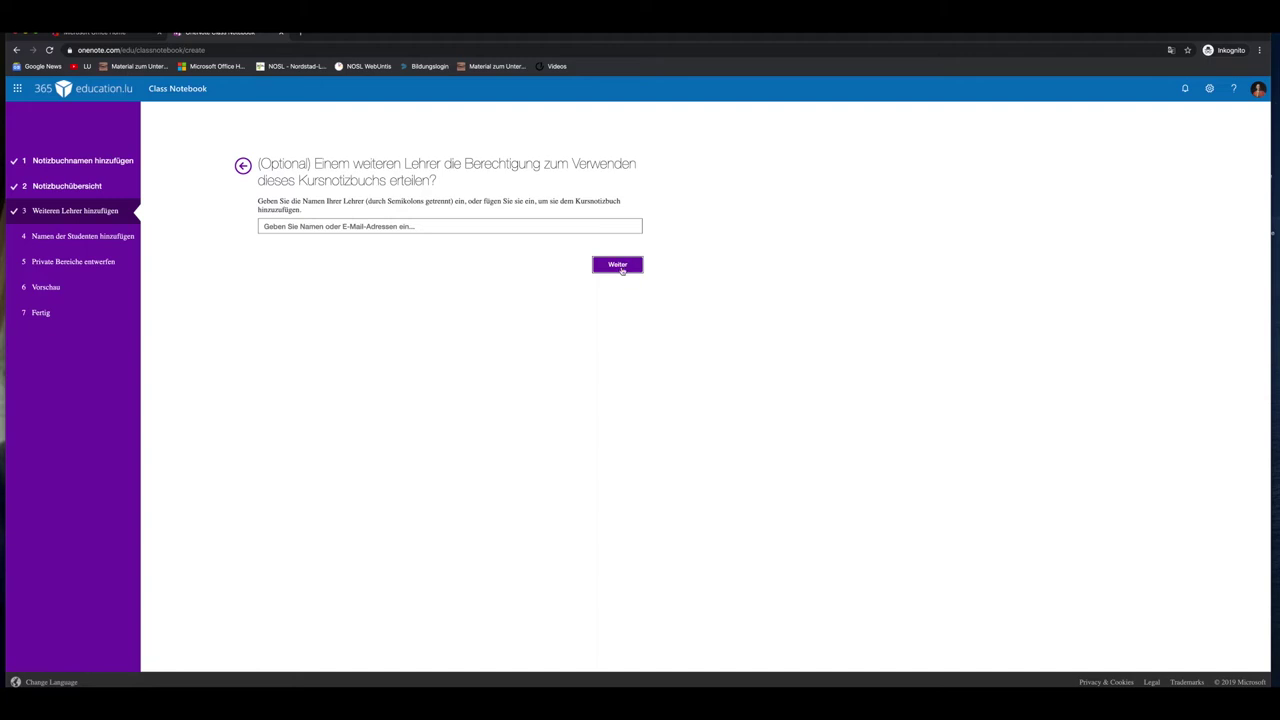
left_click(621, 268)
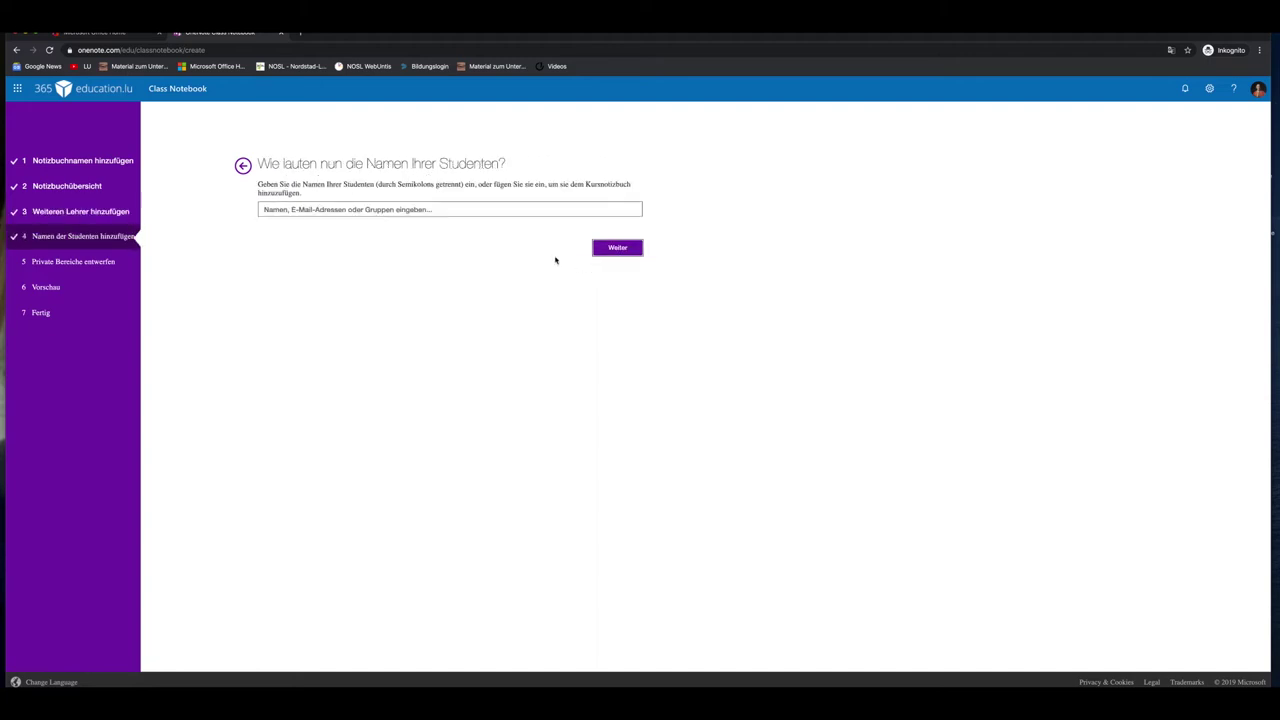
left_click(349, 212)
type("nosl")
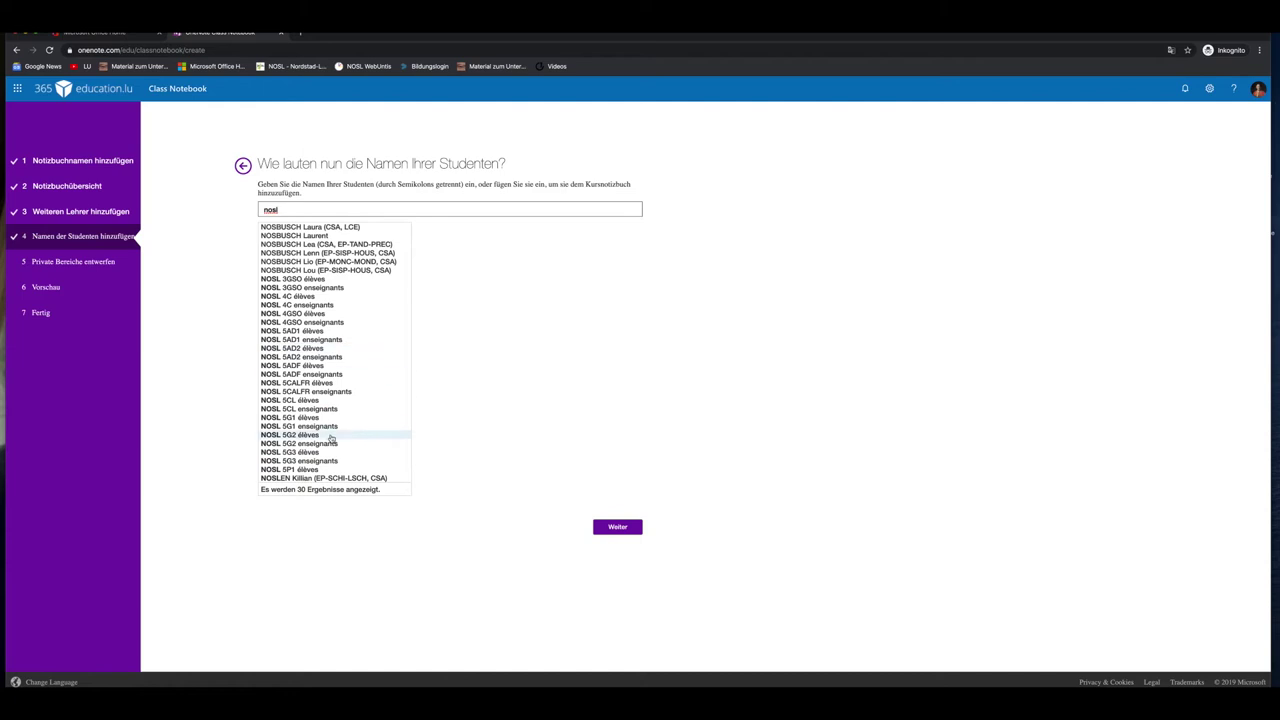
key("Down")
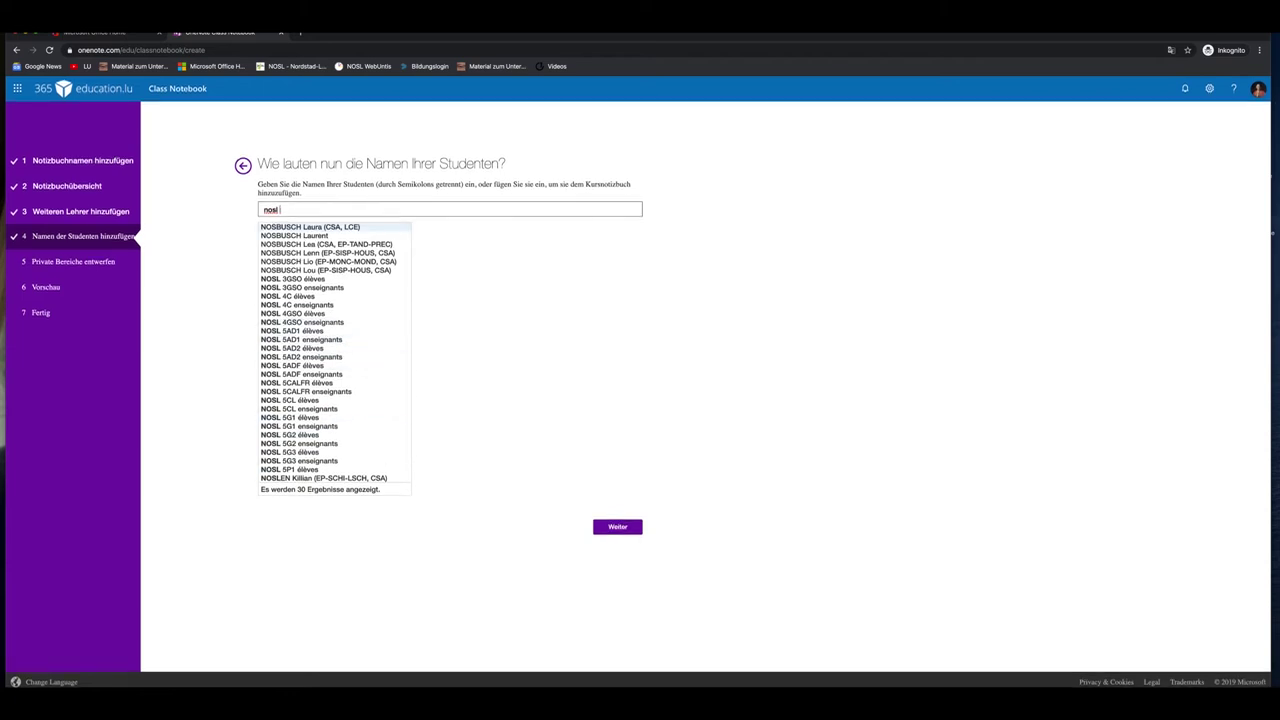
type("7g1")
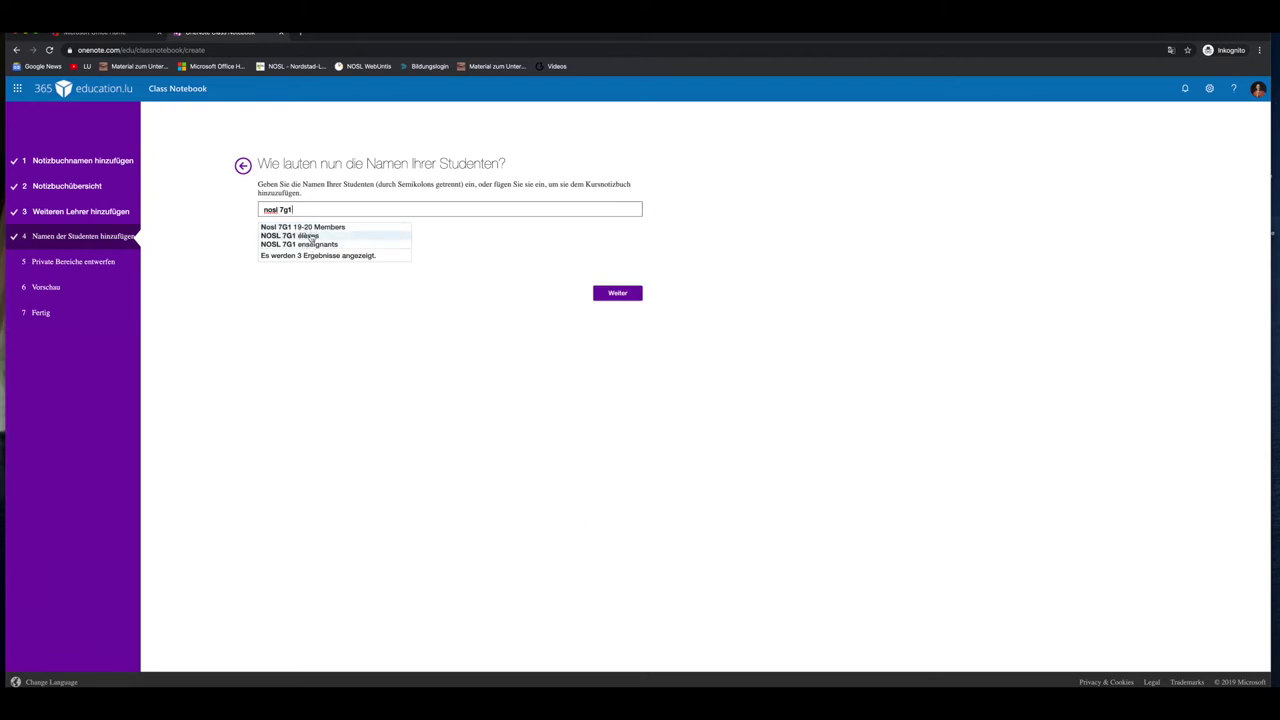
left_click(300, 235)
left_click(617, 250)
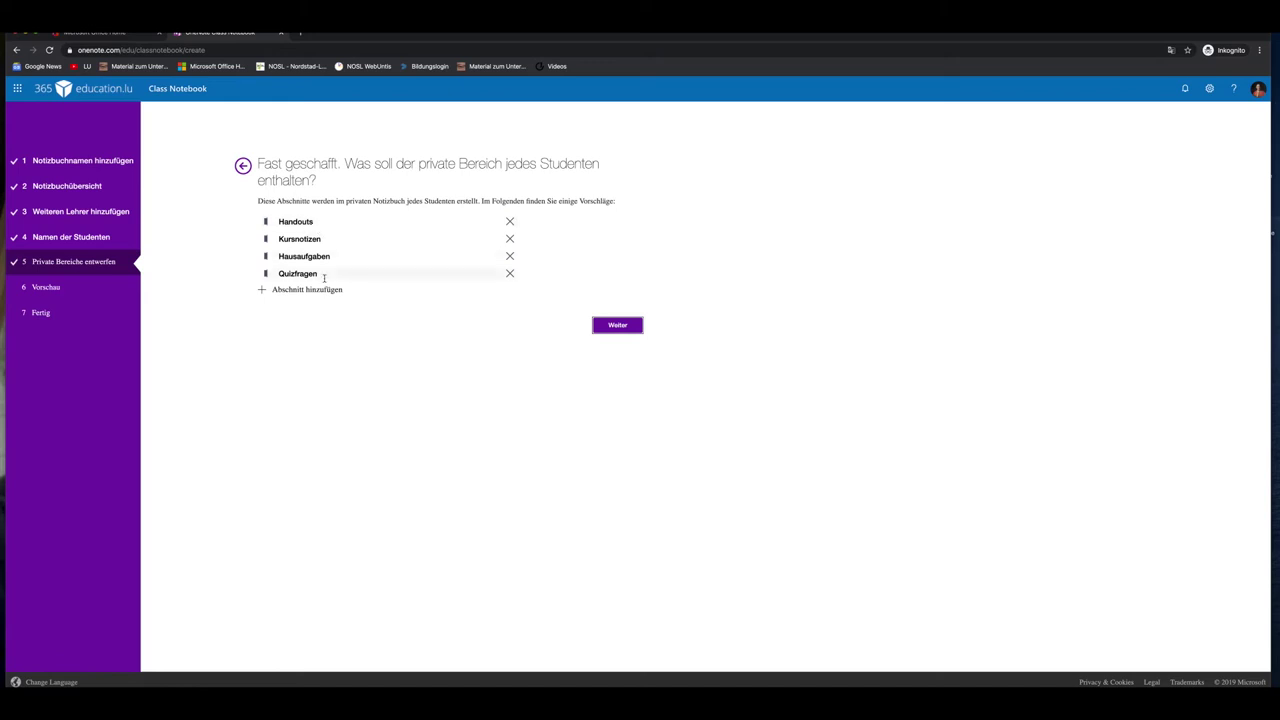
- Remove the suggested private sections Handouts, Kursnotizen, Hausaufgaben and Quizfragen from the student notebooks
left_click(510, 223)
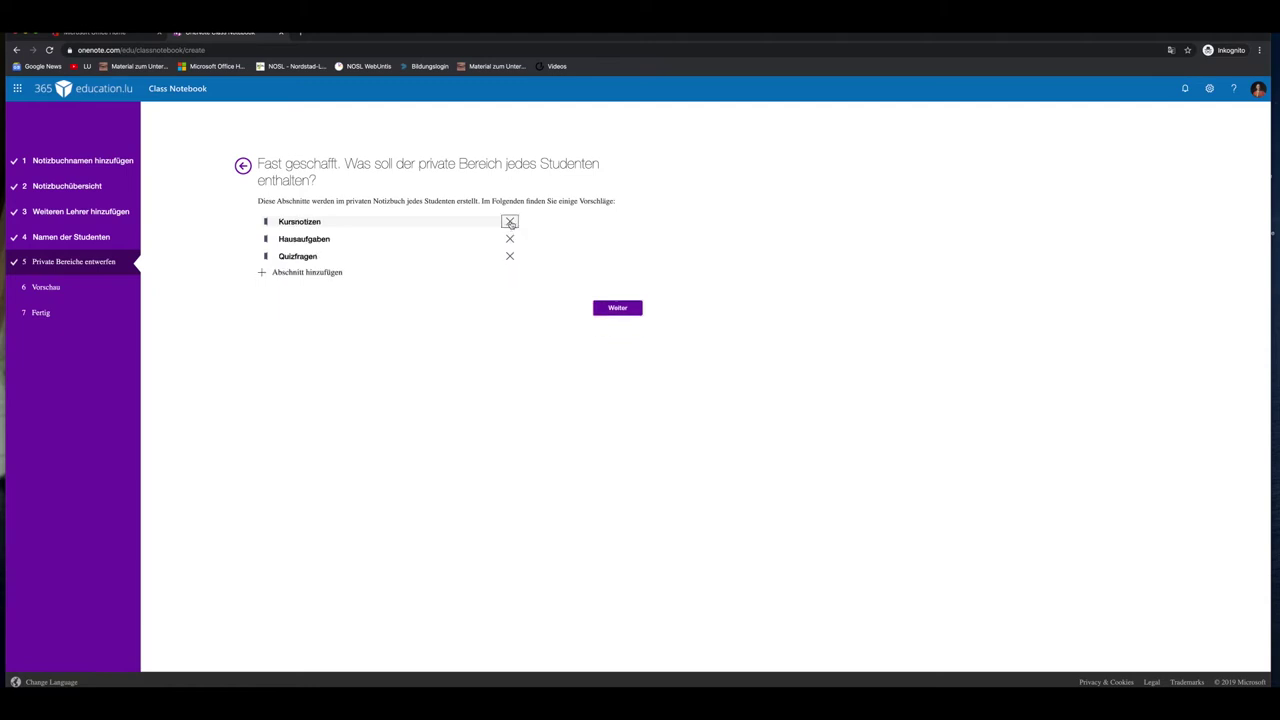
left_click(510, 223)
left_click(510, 223)
left_click(509, 223)
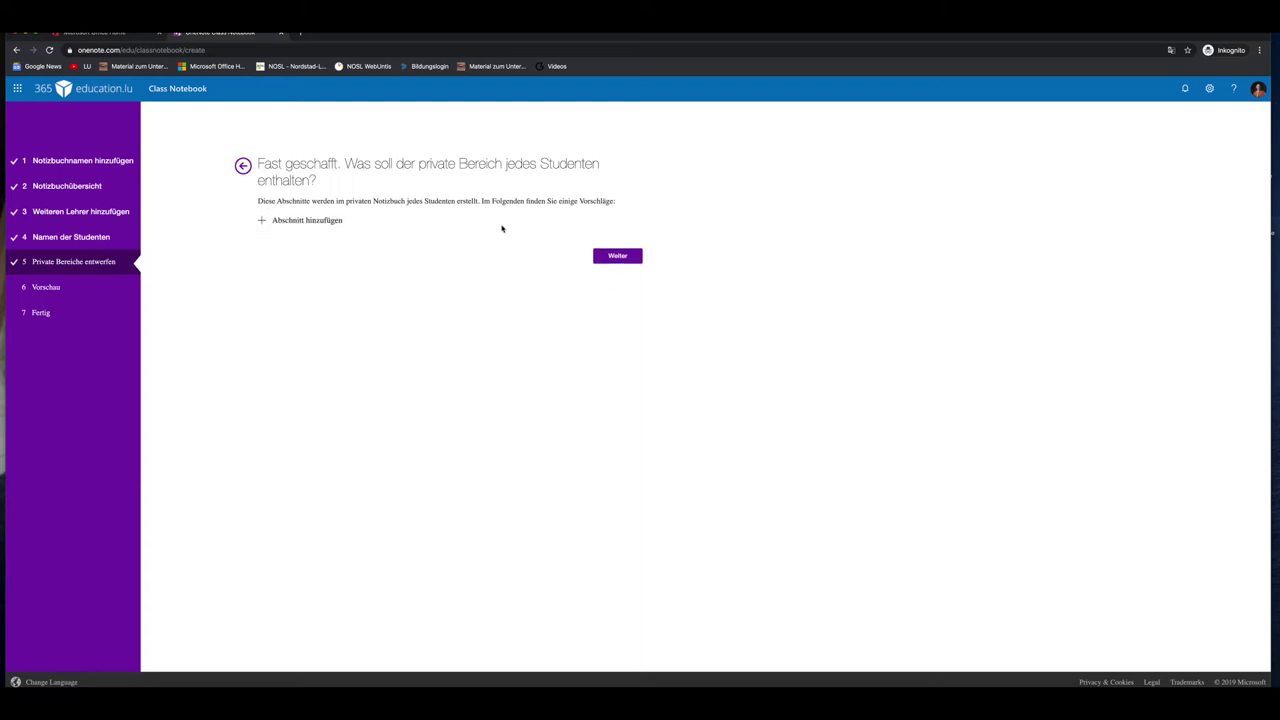
- Add the private sections Aufgaben and Prüfung to the student notebooks and continue to the preview
left_click(318, 222)
type("Aufgaben")
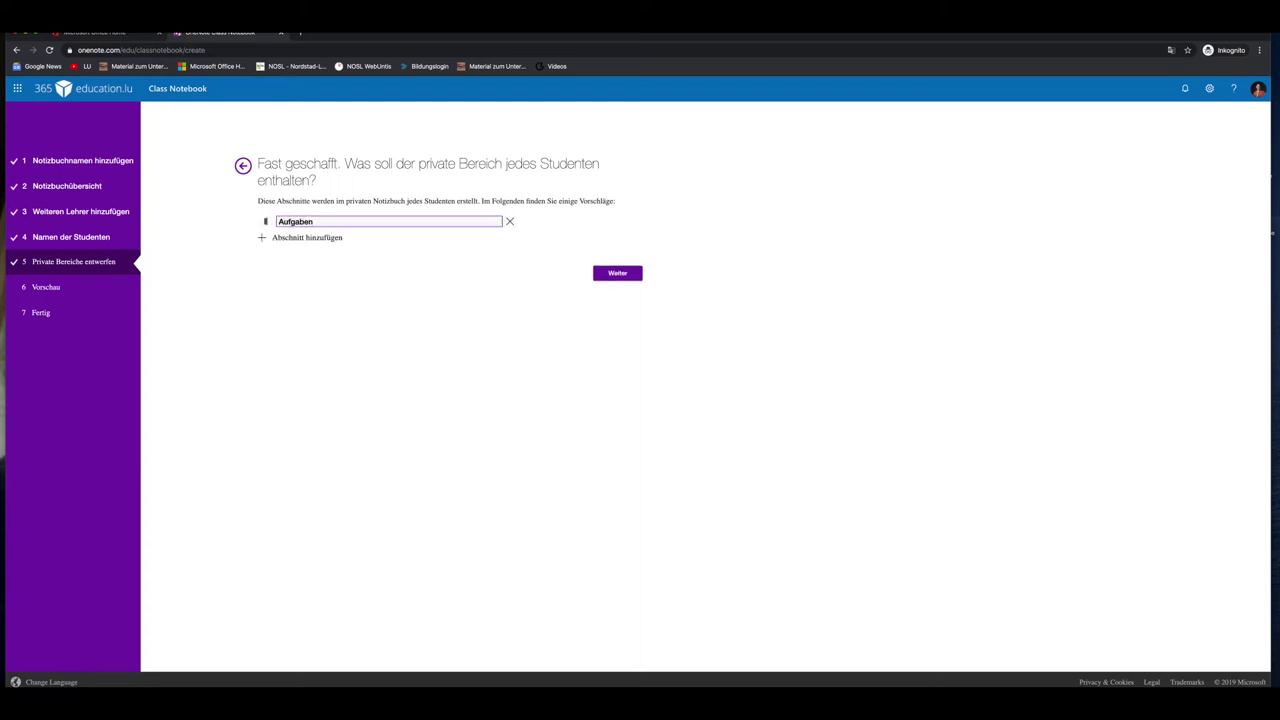
left_click(300, 240)
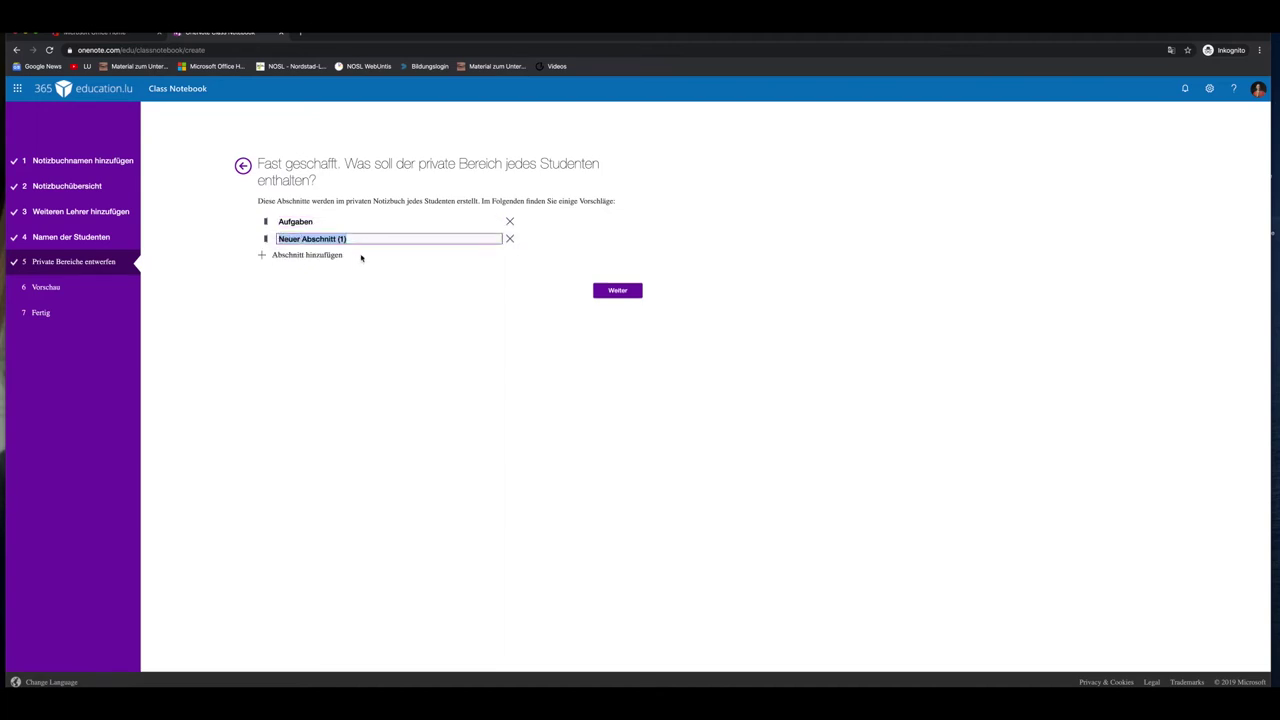
type("Prüfung")
left_click(634, 293)
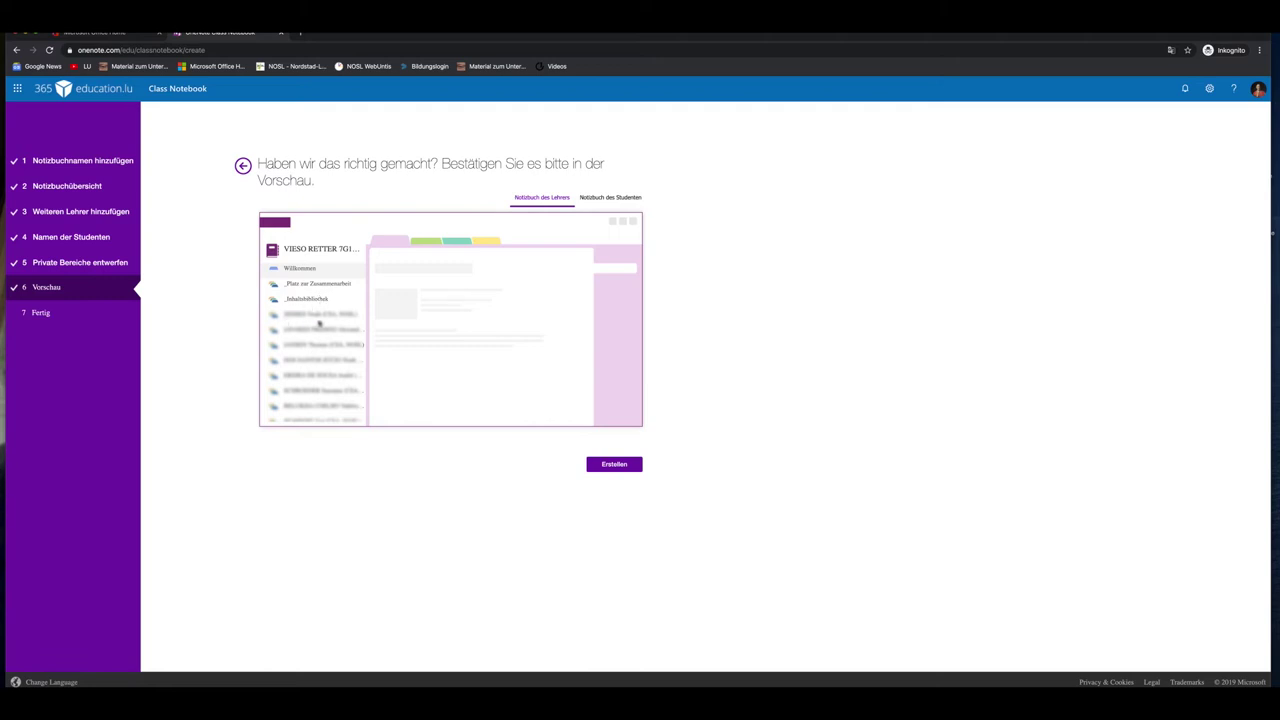
- Check the teacher and student notebook previews and create the class notebook
scroll(308, 354, "down", 5)
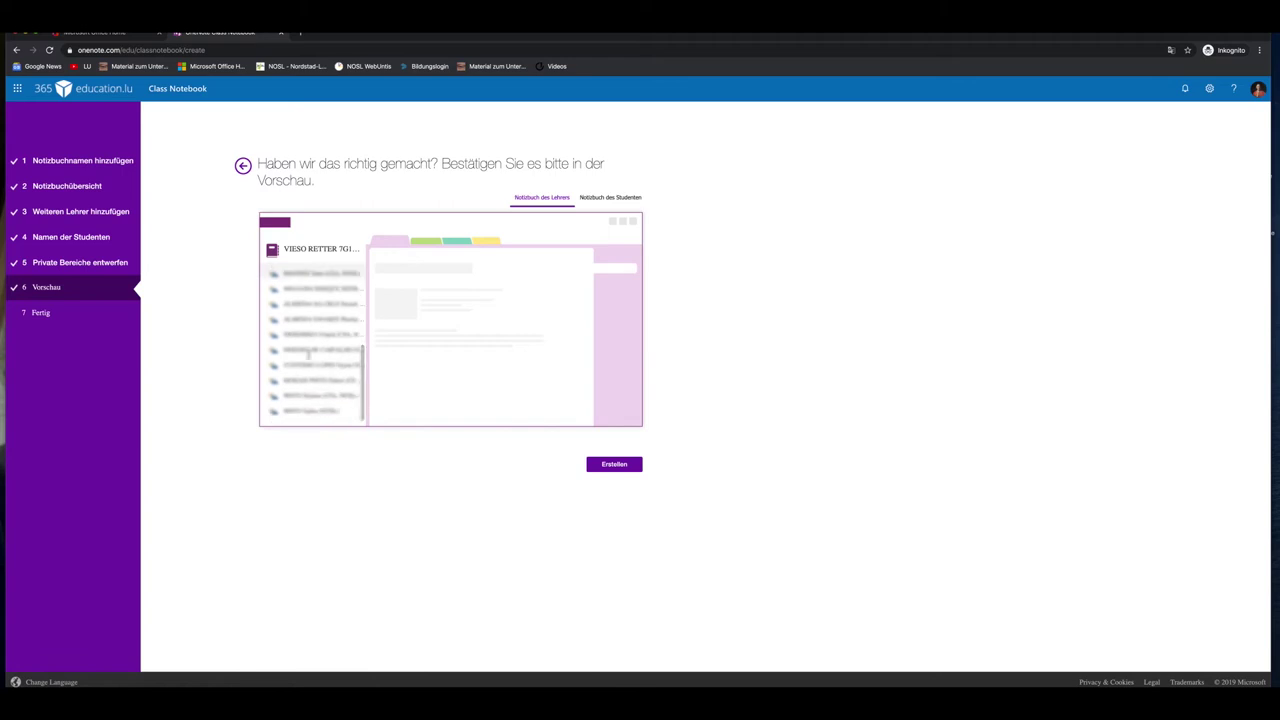
scroll(308, 355, "up", 5)
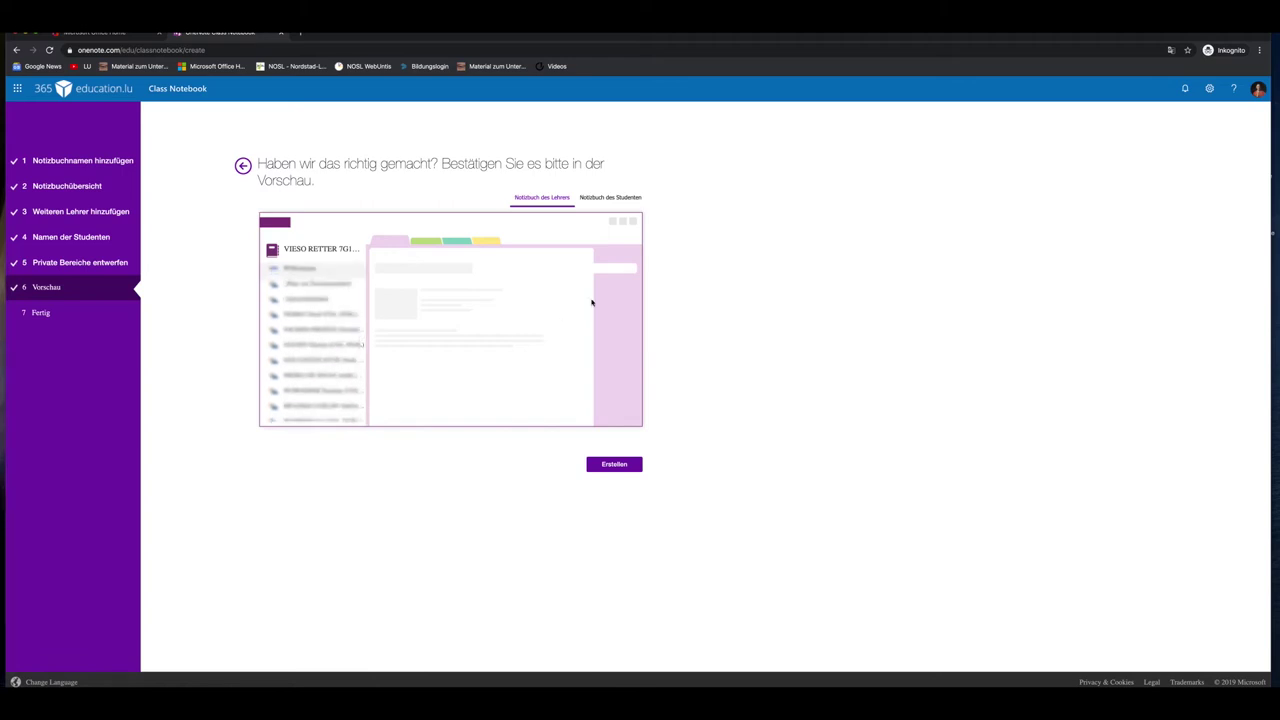
left_click(602, 199)
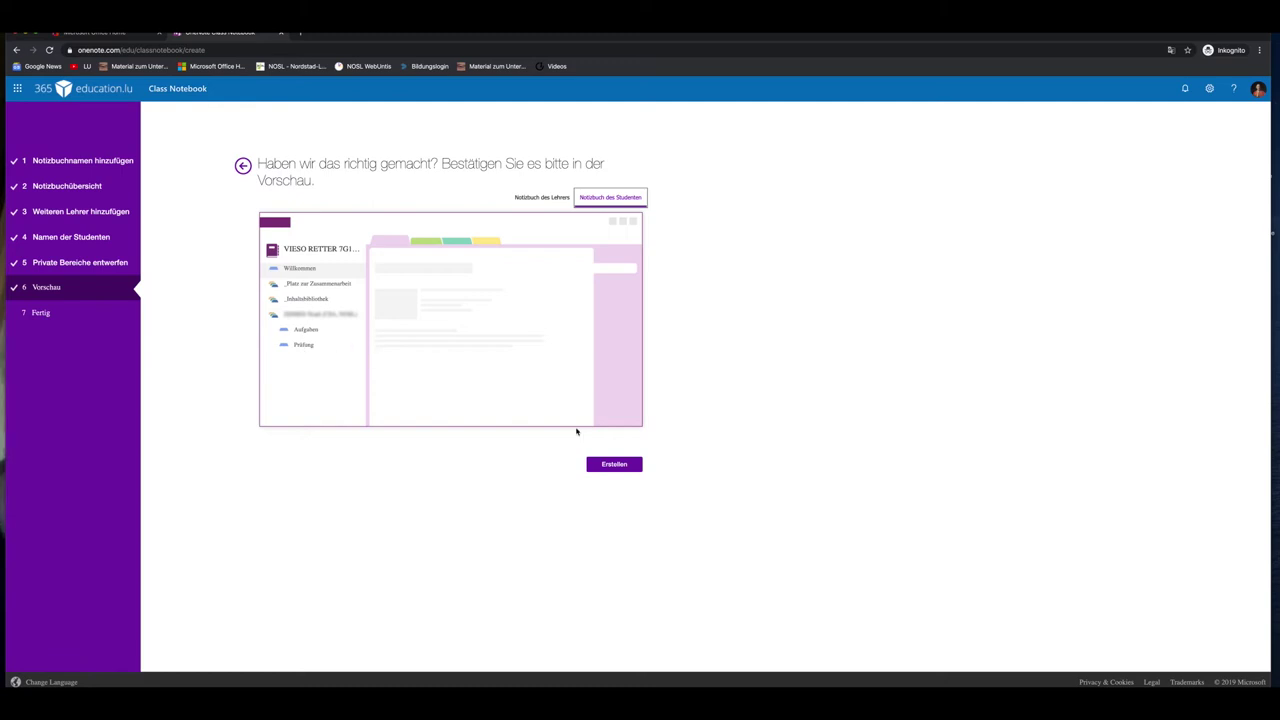
left_click(620, 468)
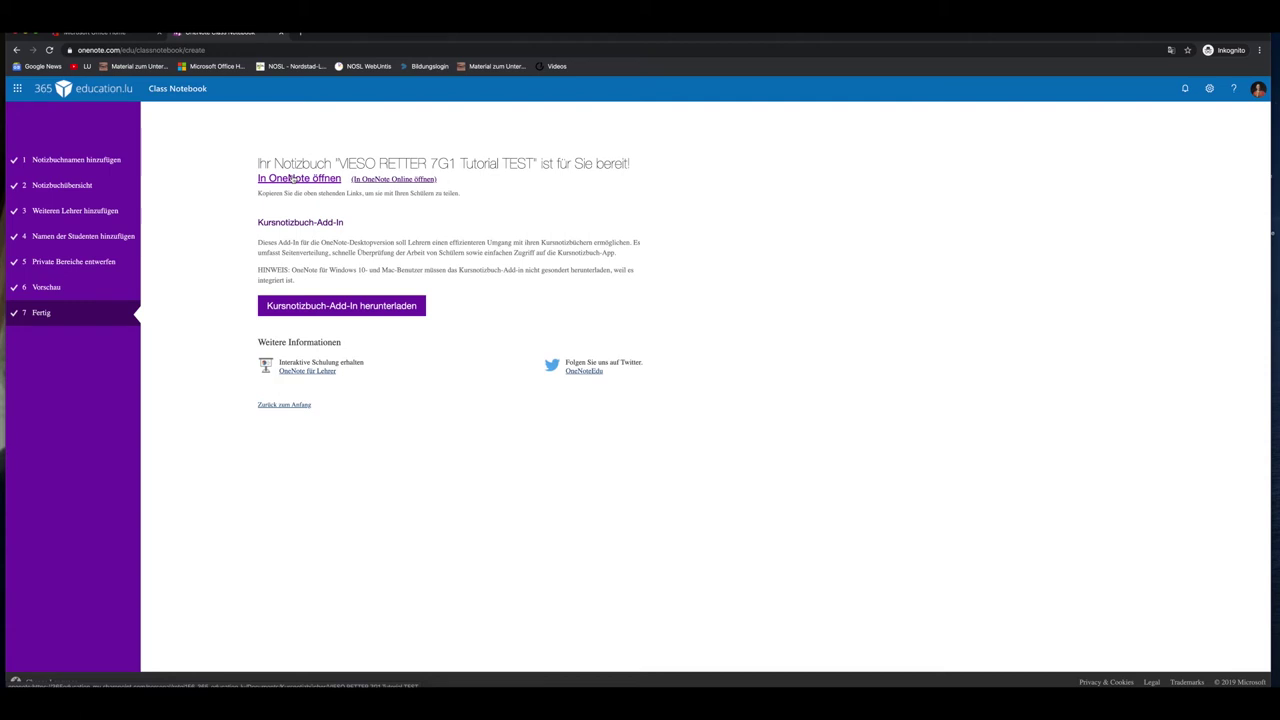
- Open the new notebook in OneNote Online and permanently delete the "Häufig gestellte Fragen (FAQ)" page from the Willkommen section
left_click(404, 180)
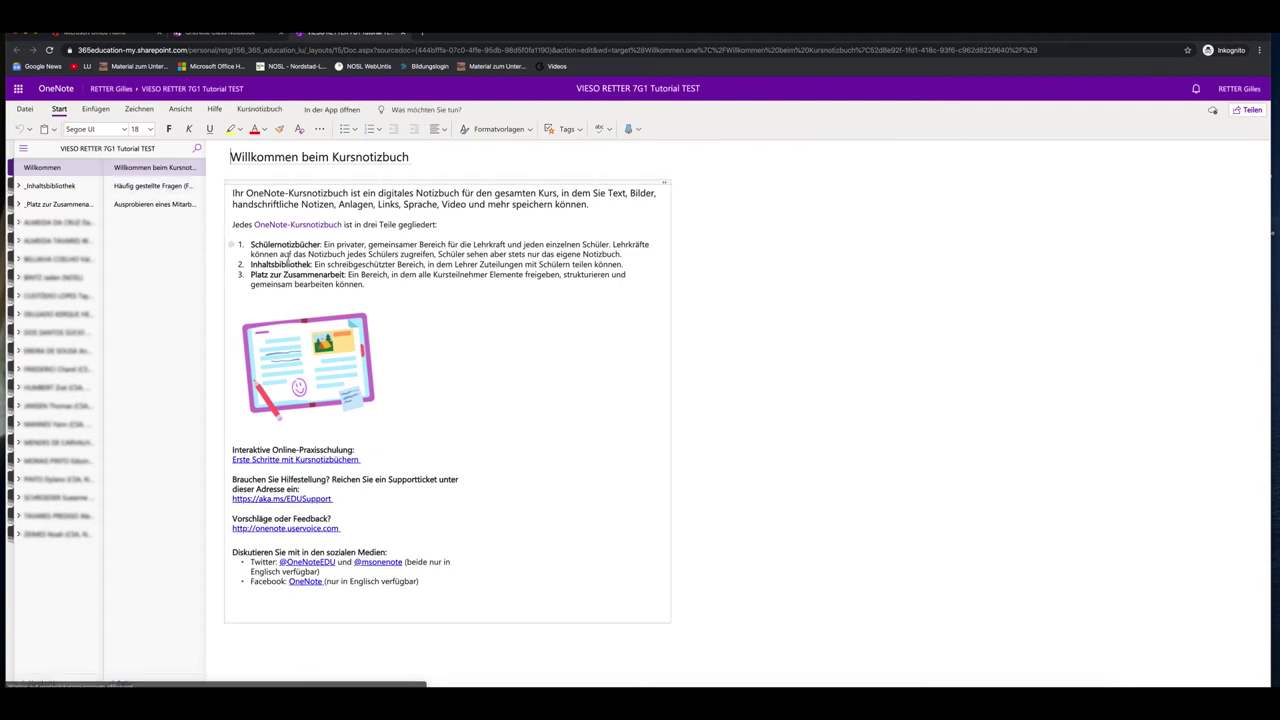
left_click(153, 188)
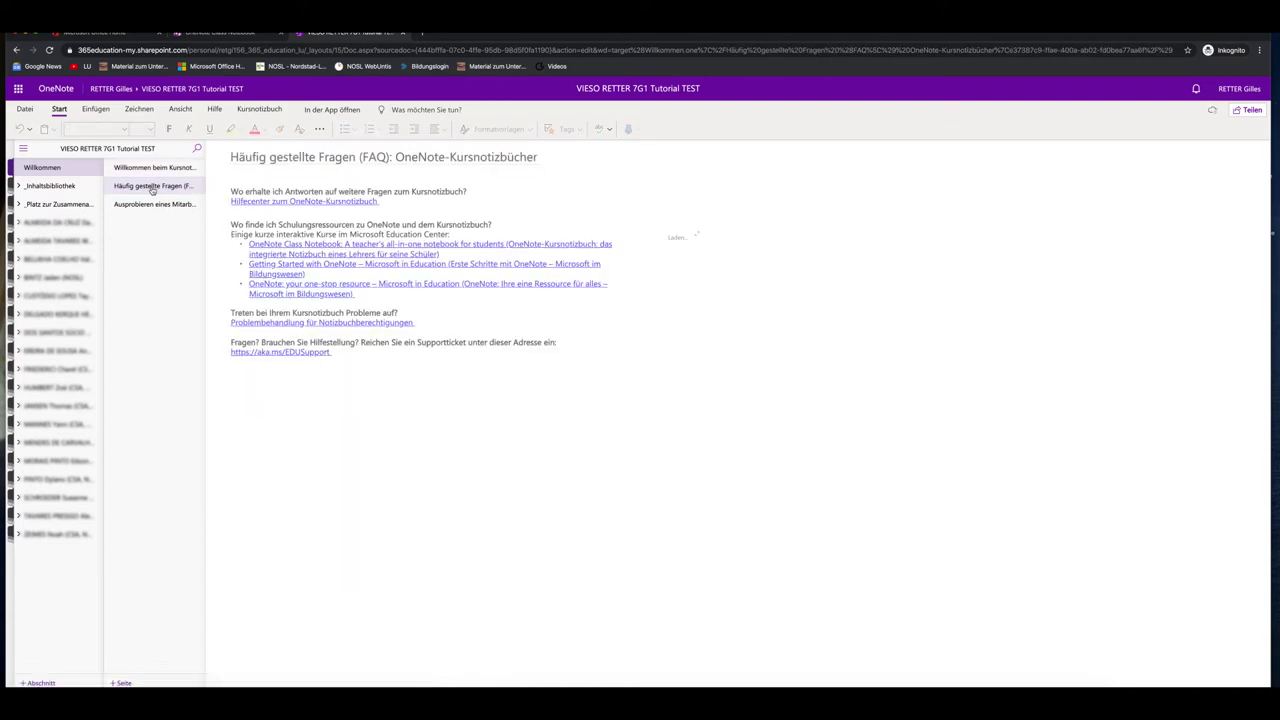
left_click(153, 168)
left_click(154, 188)
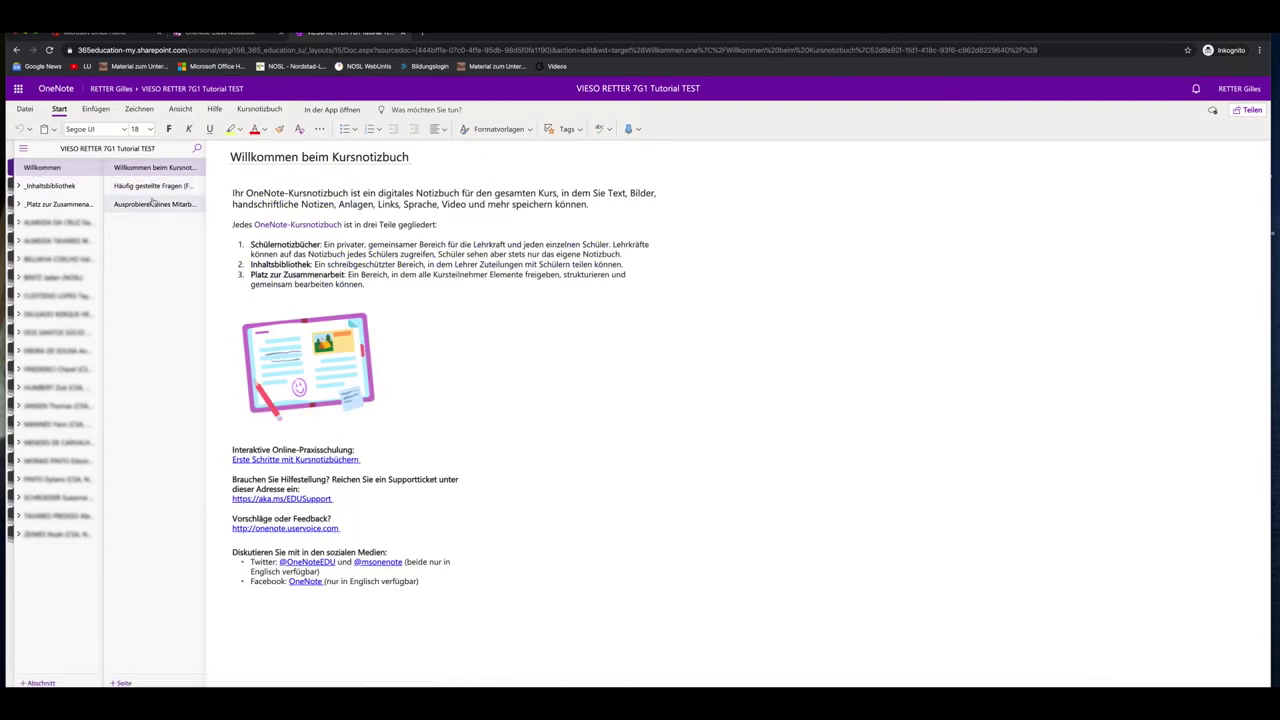
right_click(156, 191)
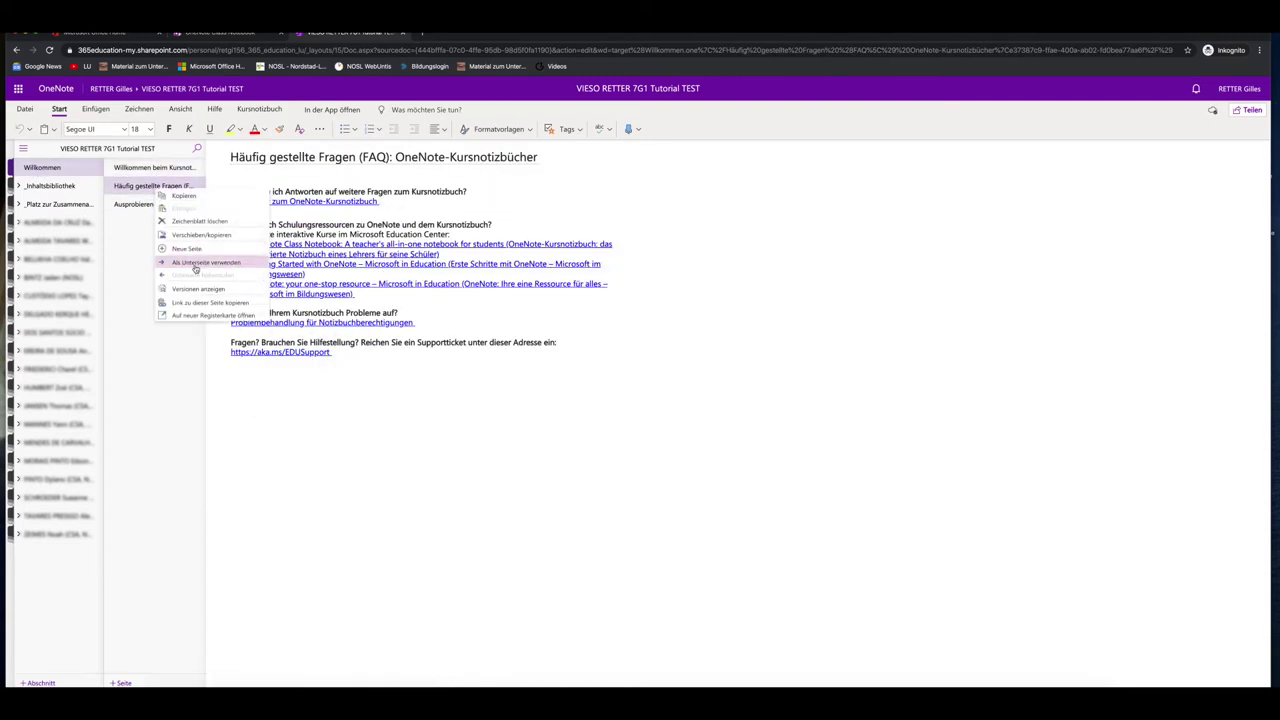
left_click(199, 222)
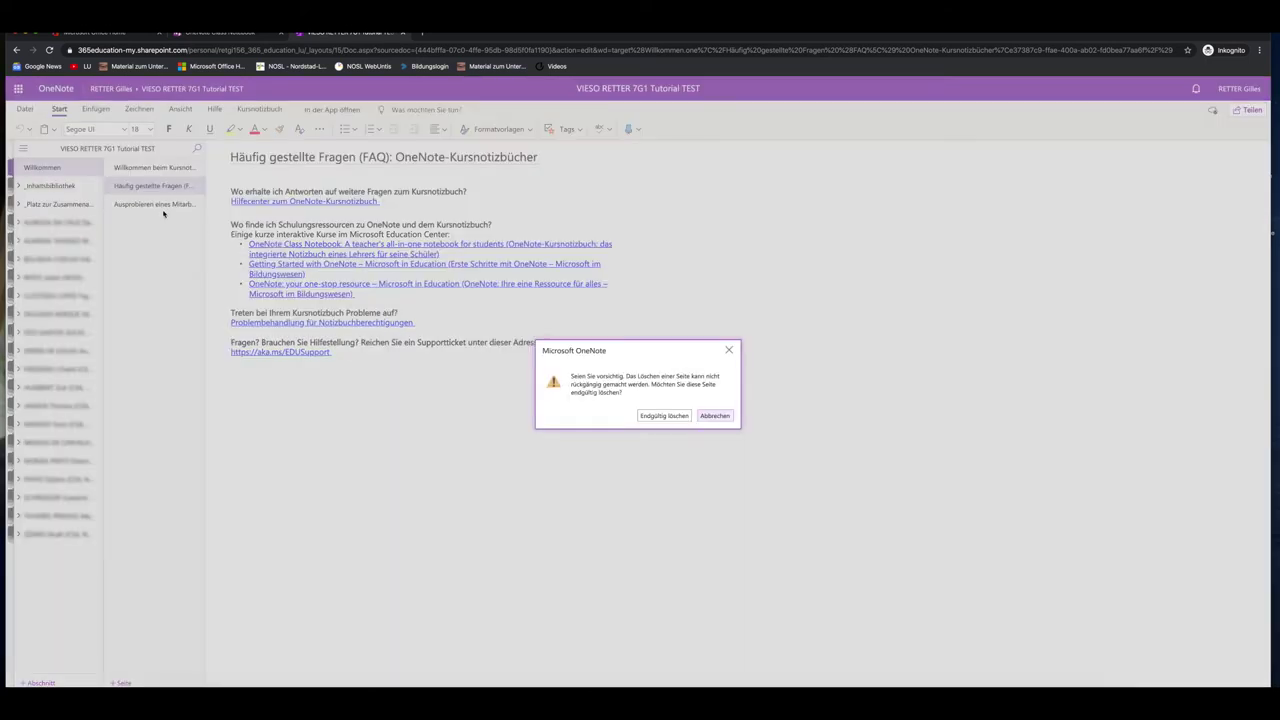
left_click(660, 414)
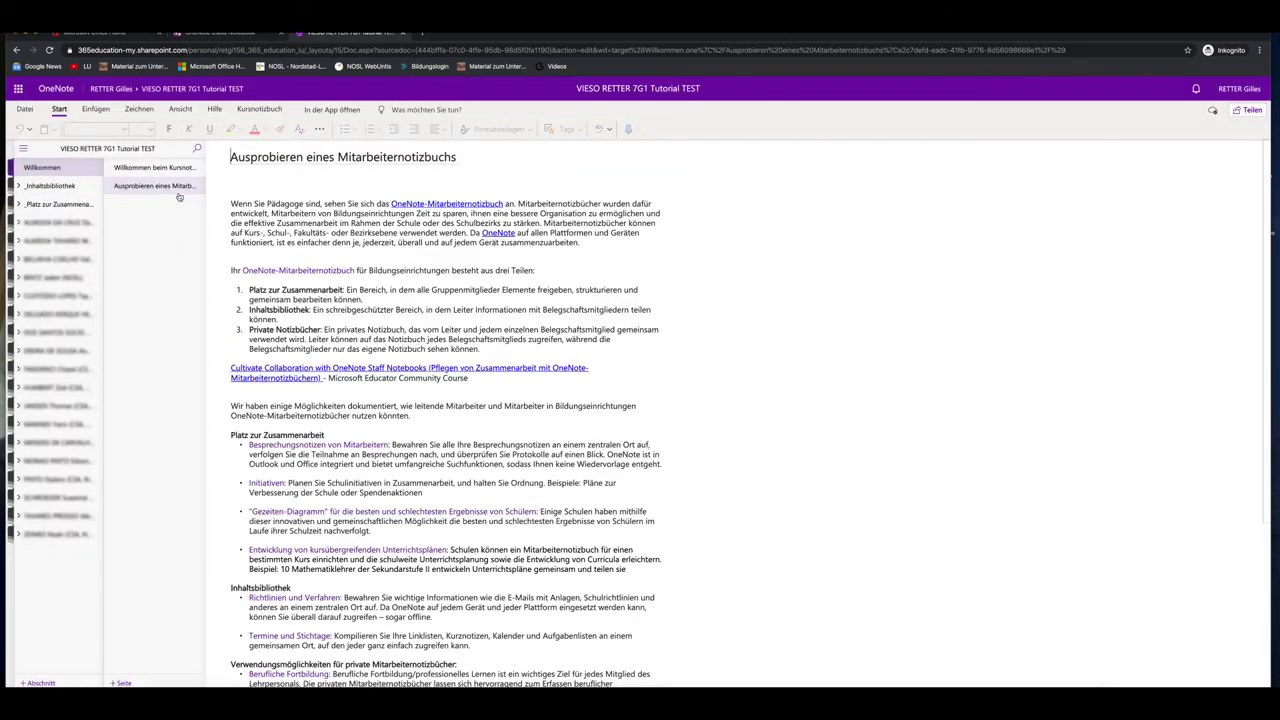
- Permanently delete the "Ausprobieren eines Mitarbeiternotizbuchs" page from the Willkommen section
right_click(140, 186)
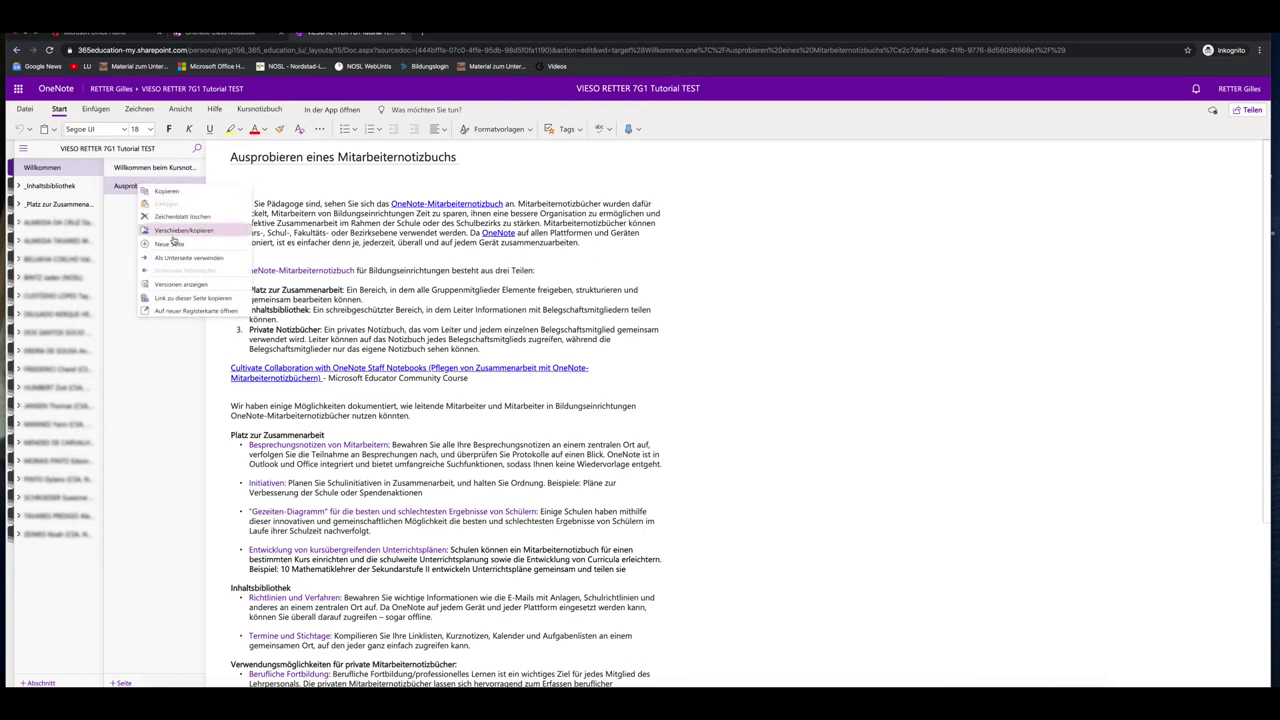
left_click(188, 220)
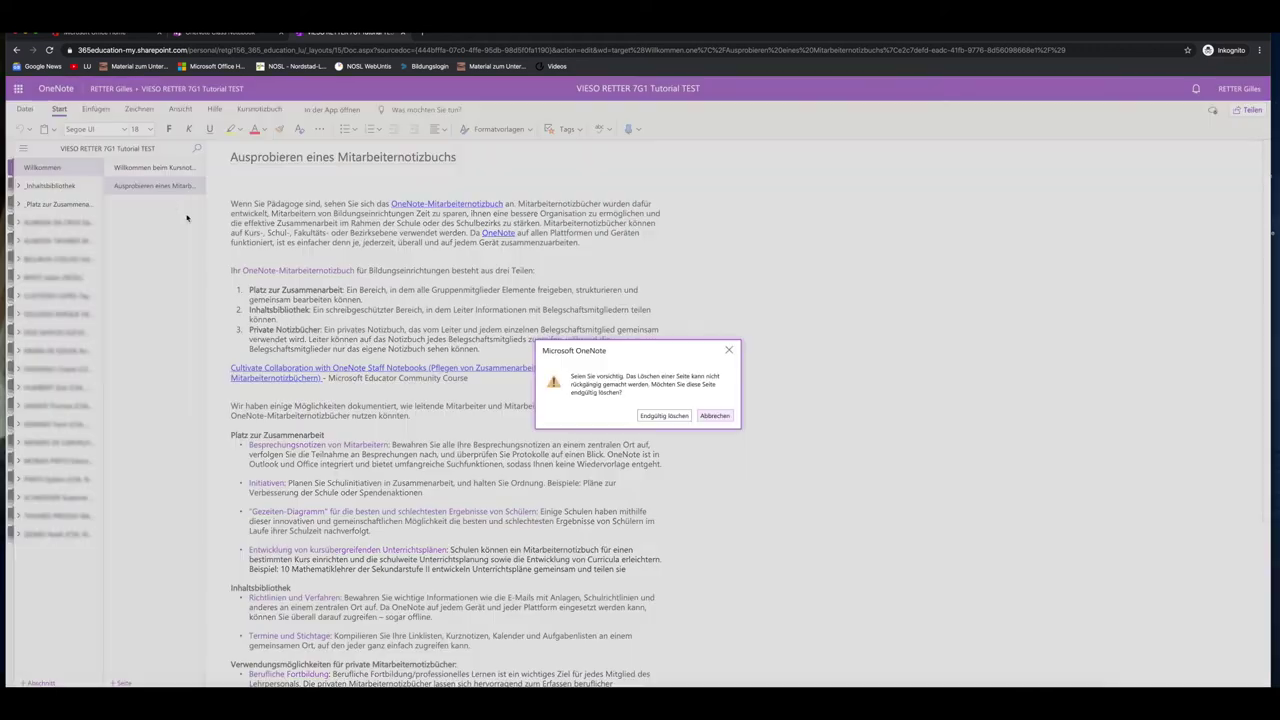
left_click(662, 415)
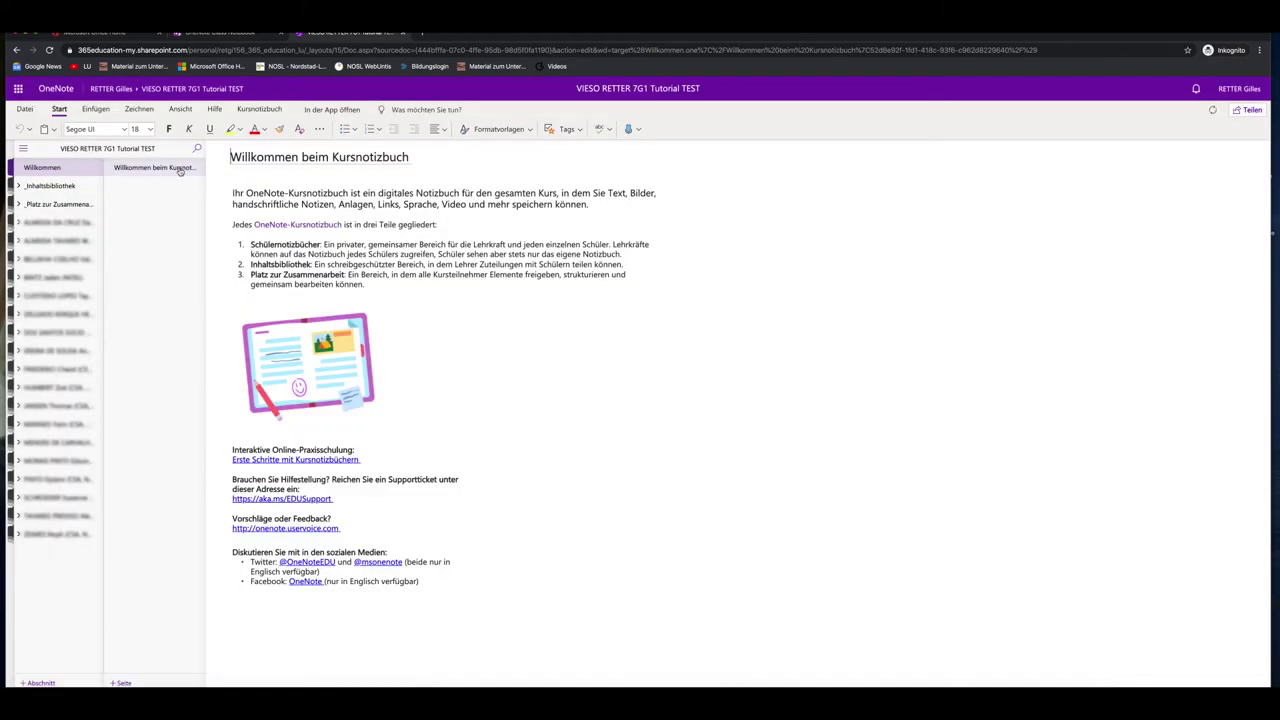
- Retitle the remaining welcome page "Willkommen im VIESO Unterrricht" and delete its entire default body content
left_click(415, 157)
key("BackSpace")
key("BackSpace")
key("BackSpace")
key("BackSpace")
key("BackSpace")
key("BackSpace")
key("BackSpace")
key("BackSpace")
key("BackSpace")
key("BackSpace")
key("BackSpace")
key("BackSpace")
key("BackSpace")
key("BackSpace")
key("BackSpace")
key("BackSpace")
key("BackSpace")
key("BackSpace")
type("im")
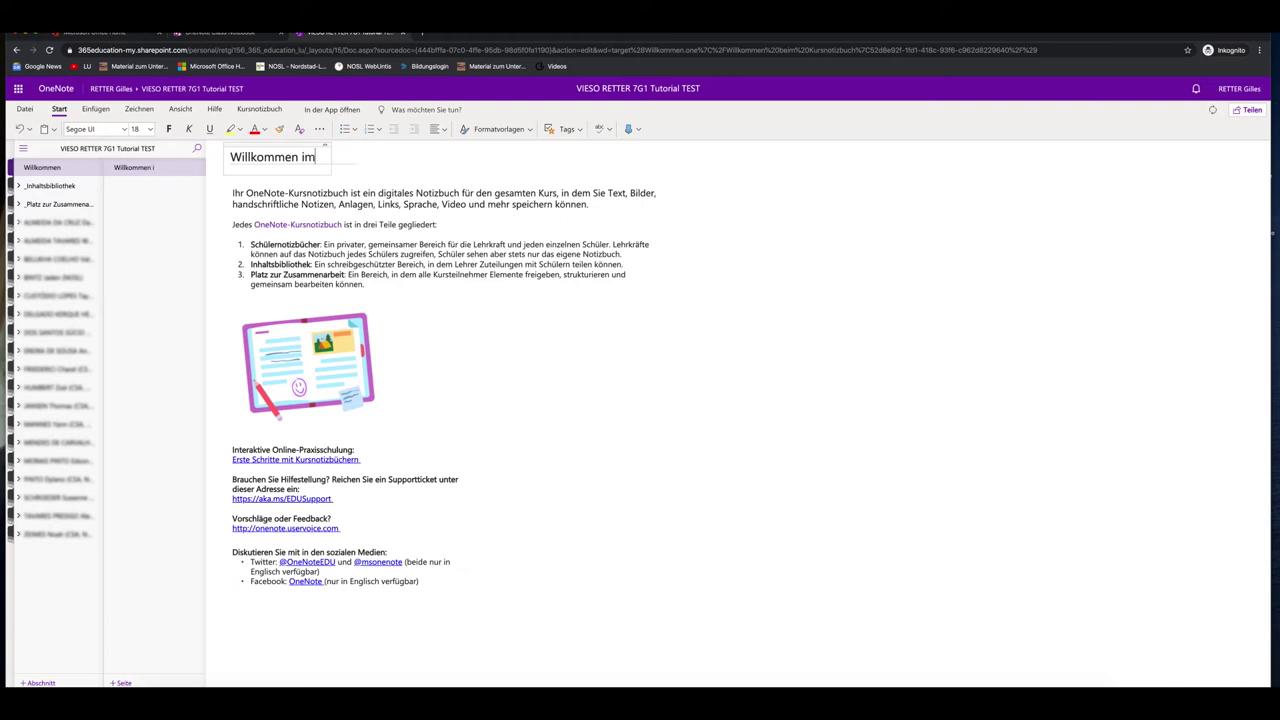
type(" VIESO UNTErricht")
left_click(383, 157)
key("BackSpace")
key("BackSpace")
key("BackSpace")
type("nterrricht")
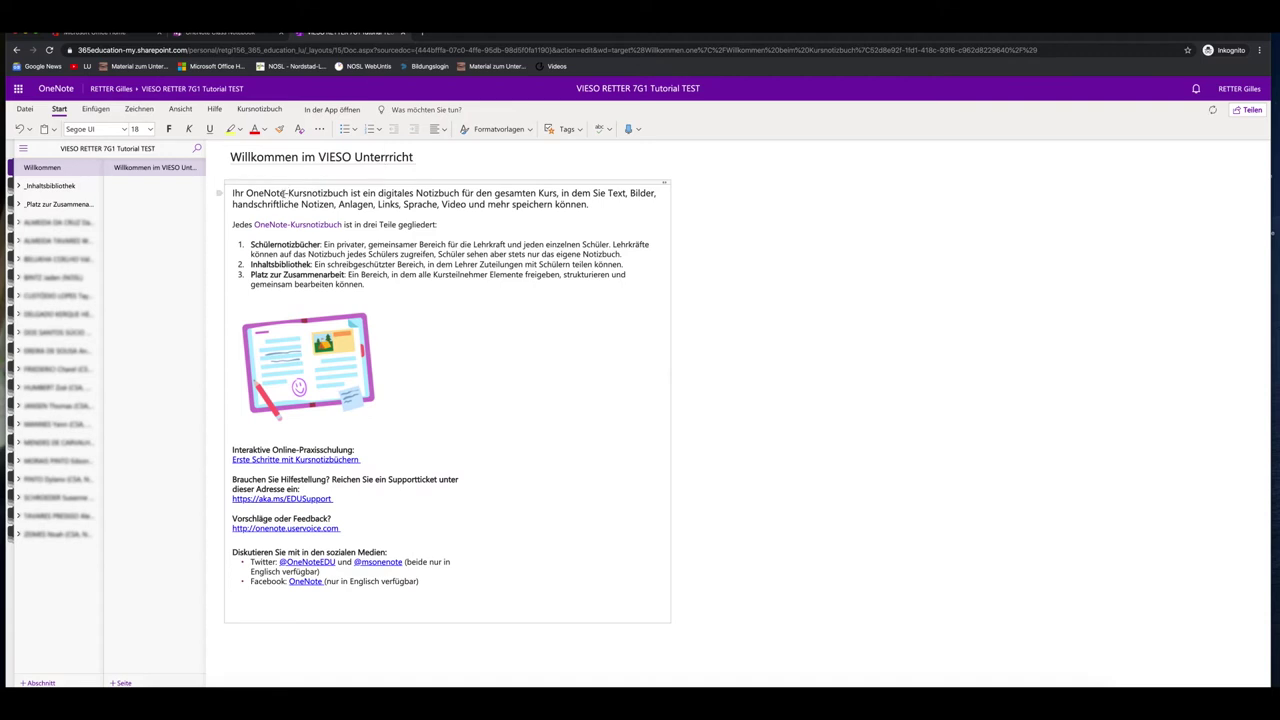
left_click(252, 181)
key("Delete")
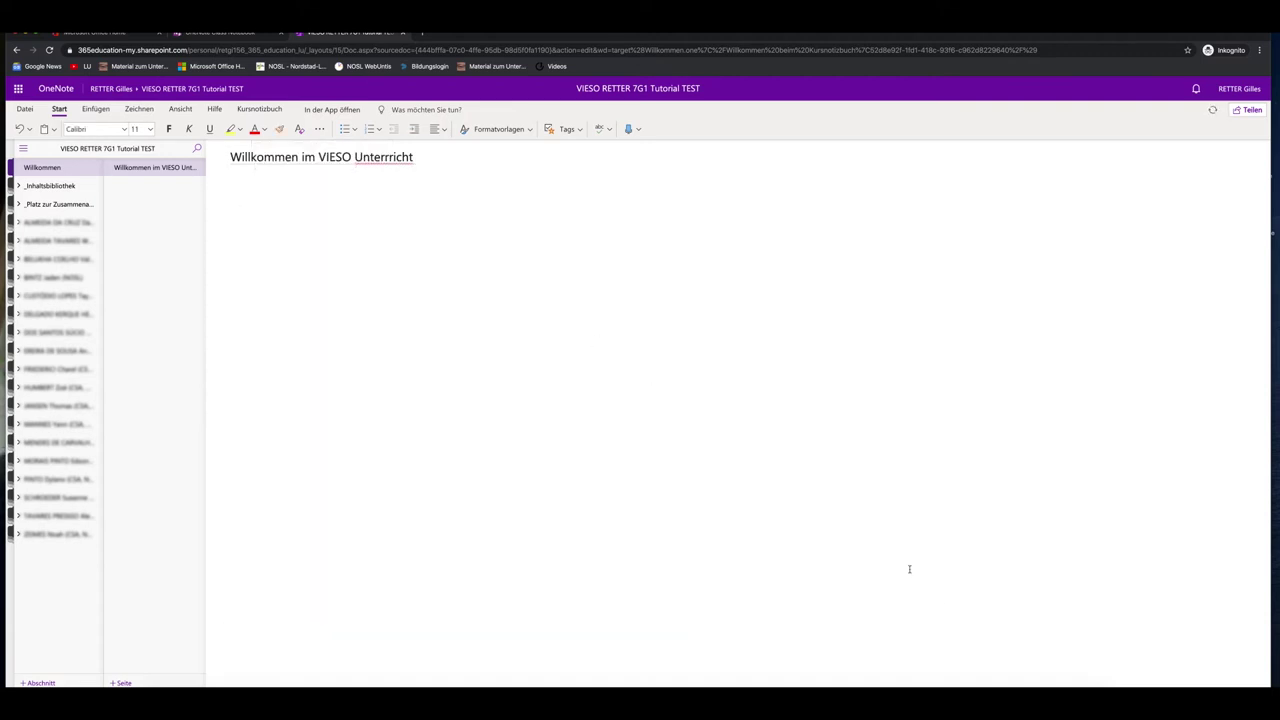
- Permanently delete the "Erste Schritte in der Inhaltsbibliothek" page from the default section of the _Inhaltsbibliothek group
left_click(27, 188)
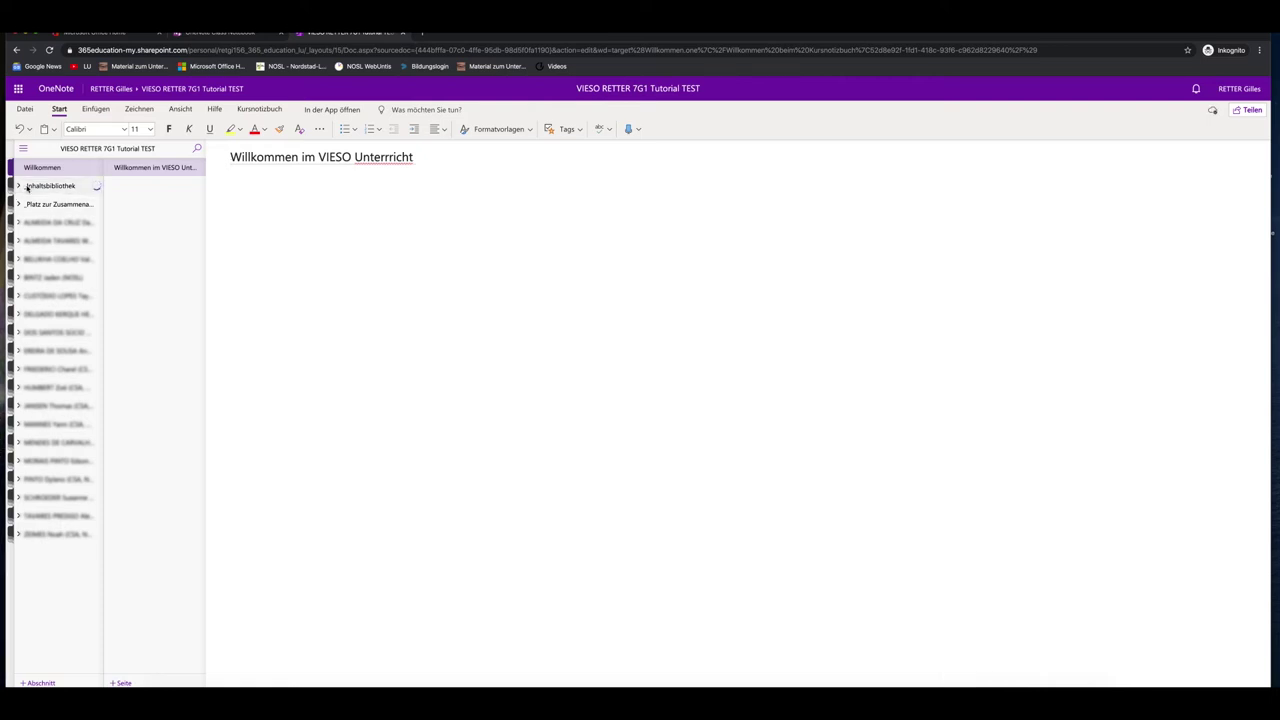
left_click(44, 206)
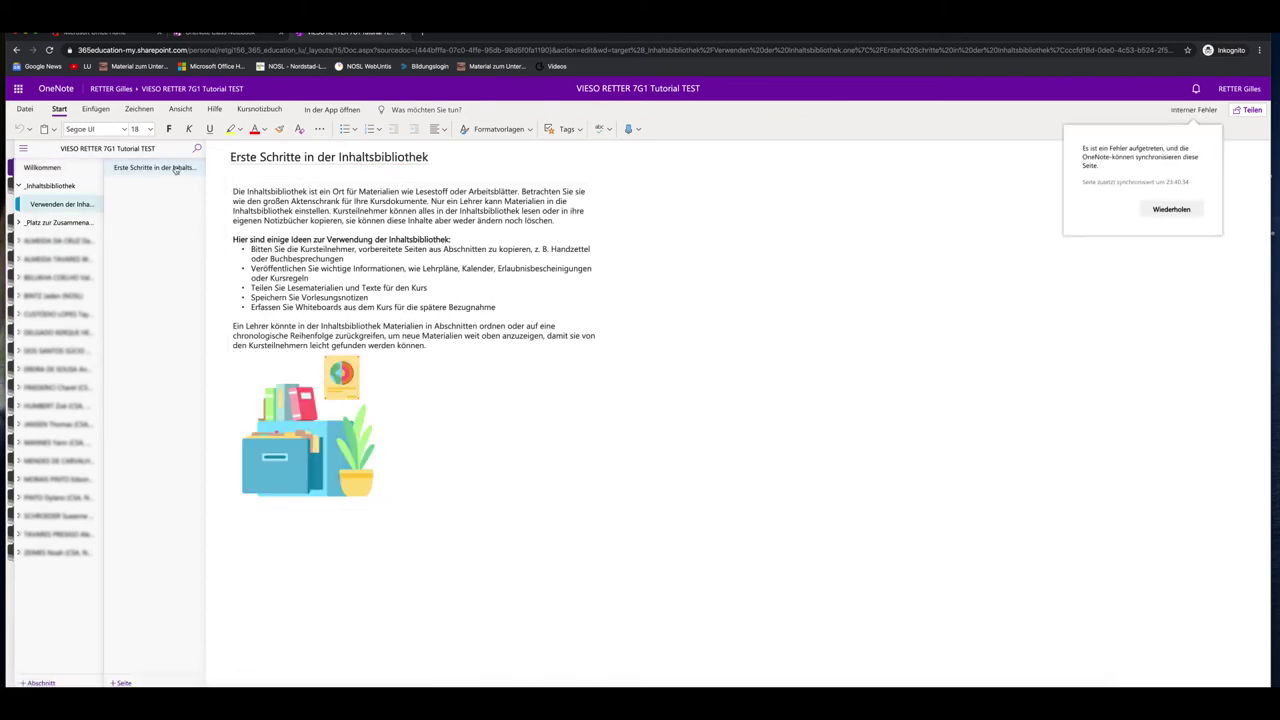
right_click(175, 168)
right_click(180, 172)
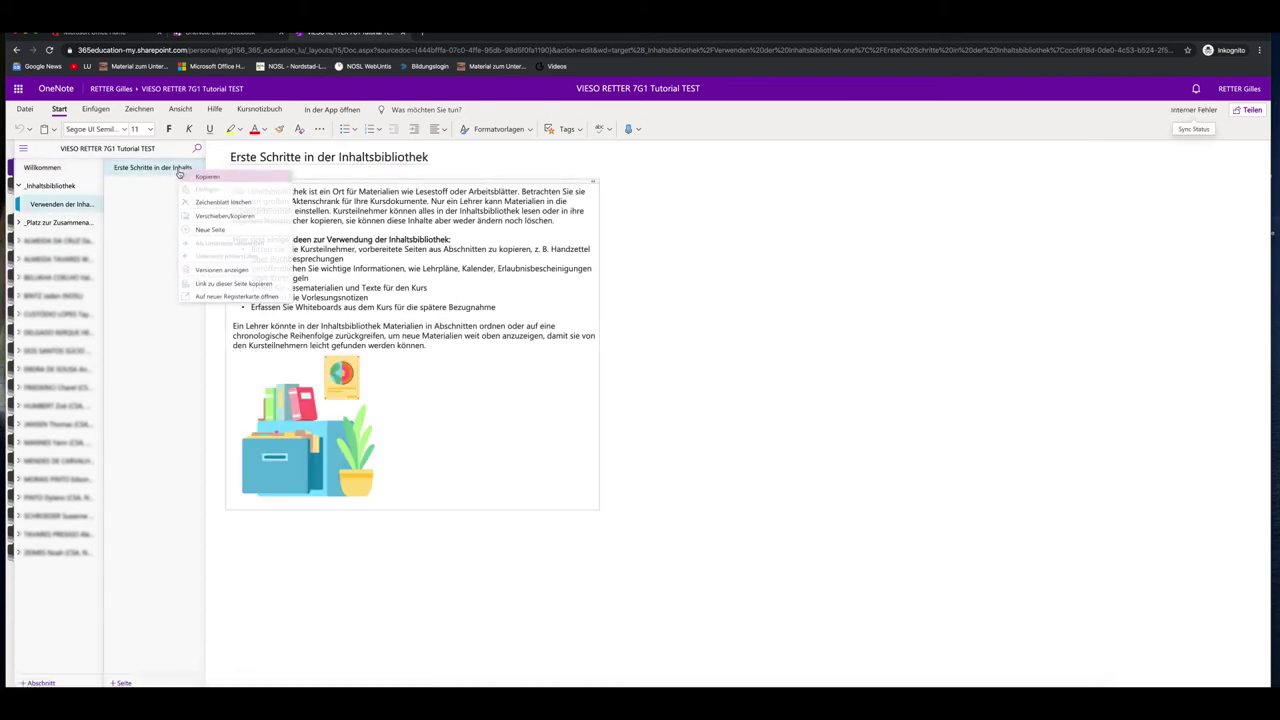
left_click(235, 204)
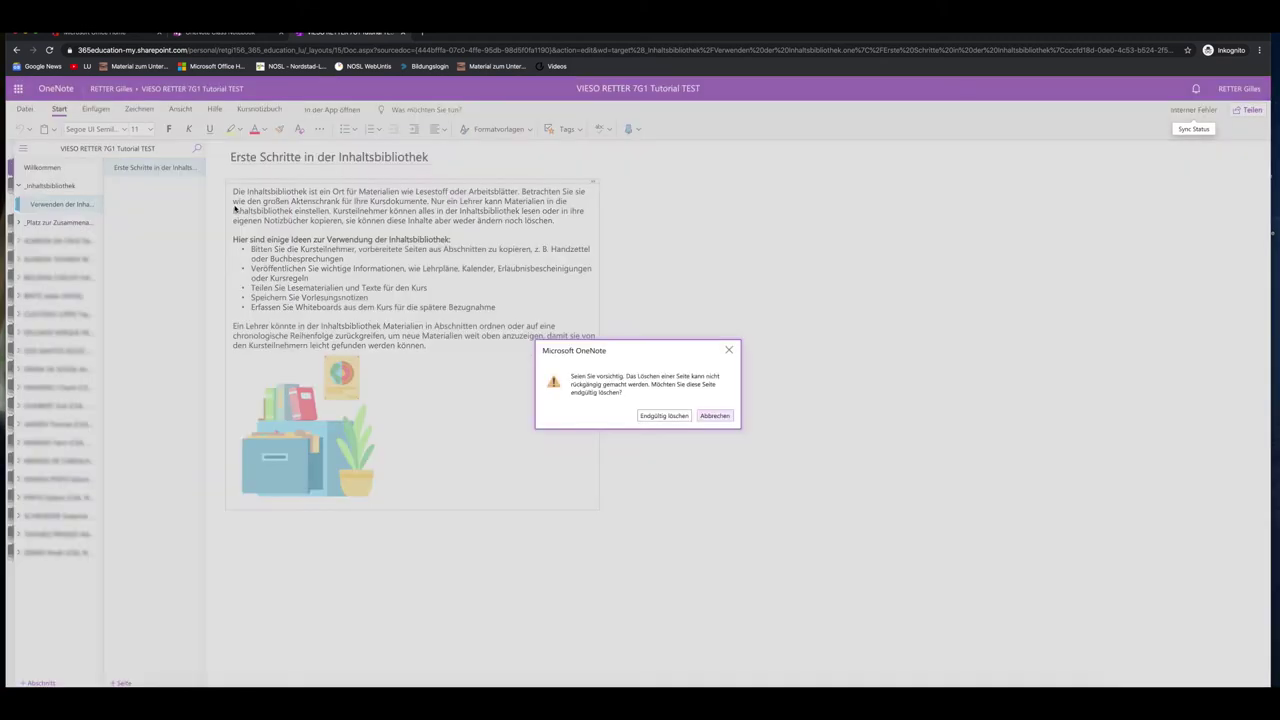
left_click(664, 415)
- Add a new page to the emptied section in _Inhaltsbibliothek
left_click(121, 682)
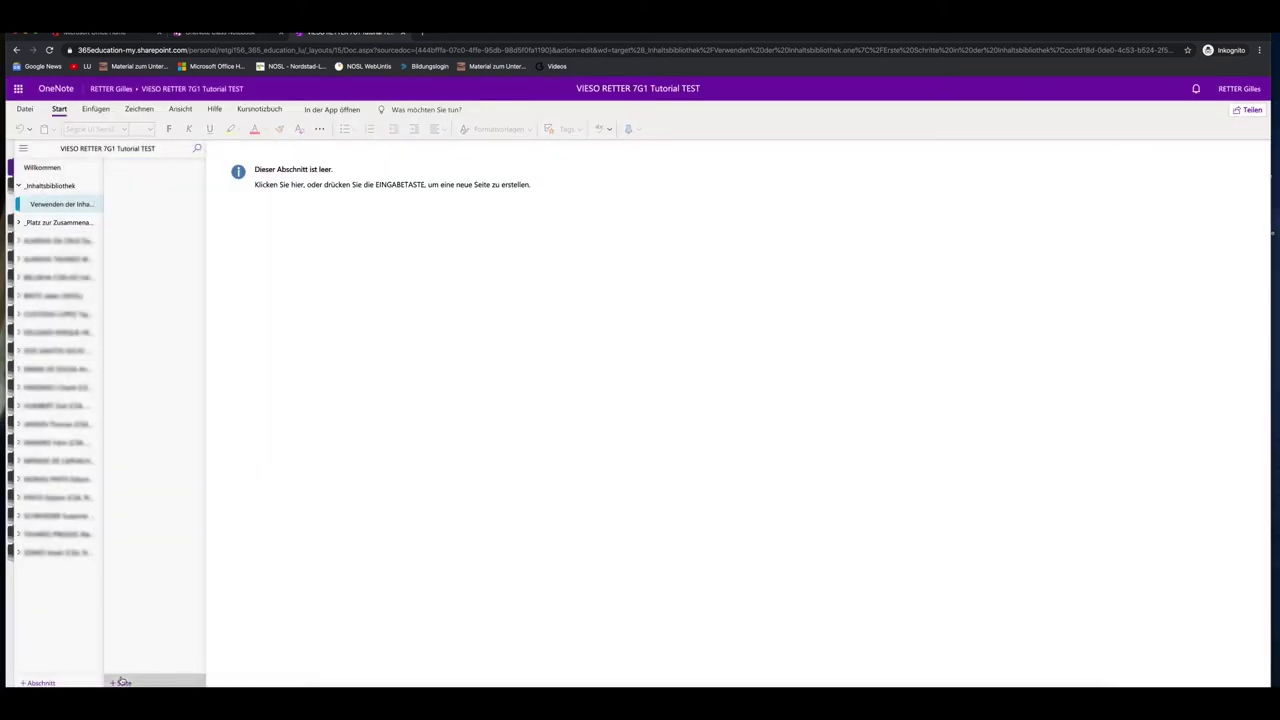